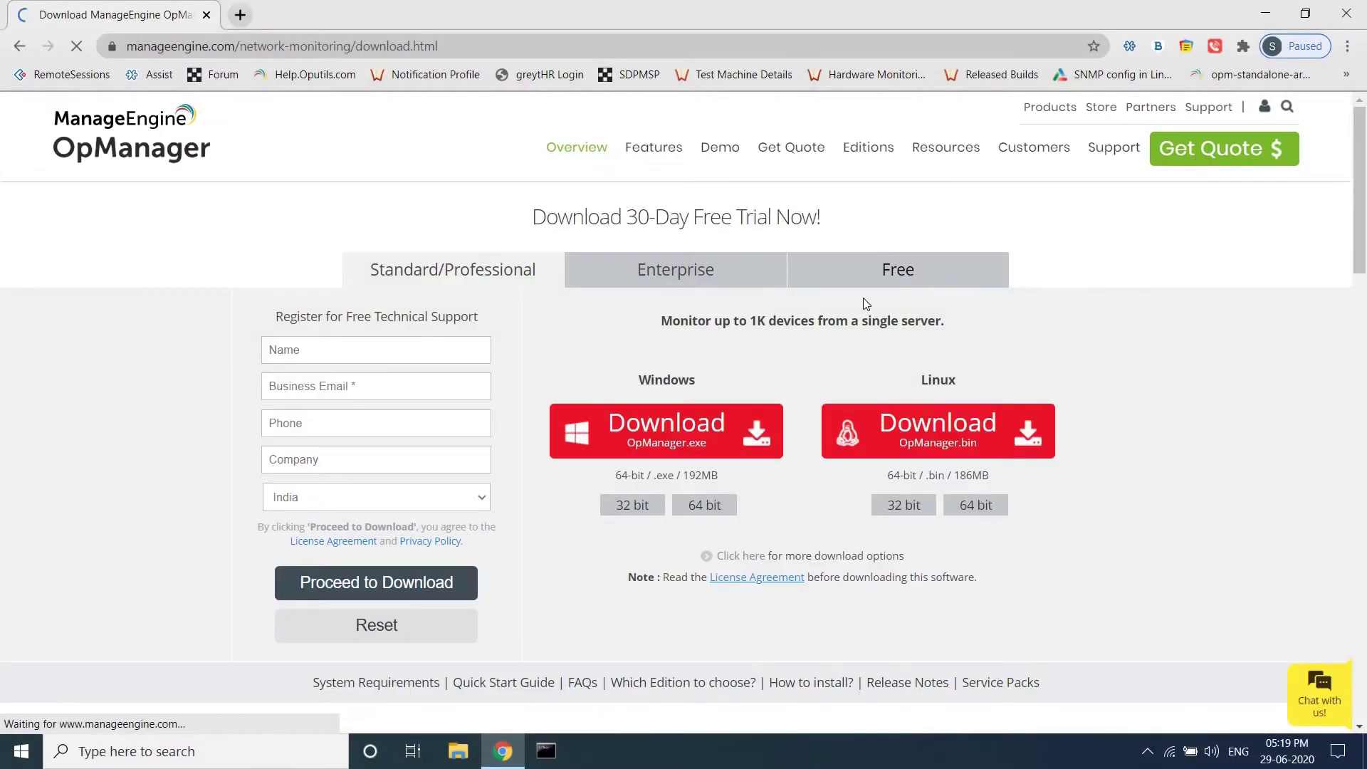
Step: Download the 64-bit Windows Central.exe installer from the Enterprise edition section of the OpManager site
click(677, 275)
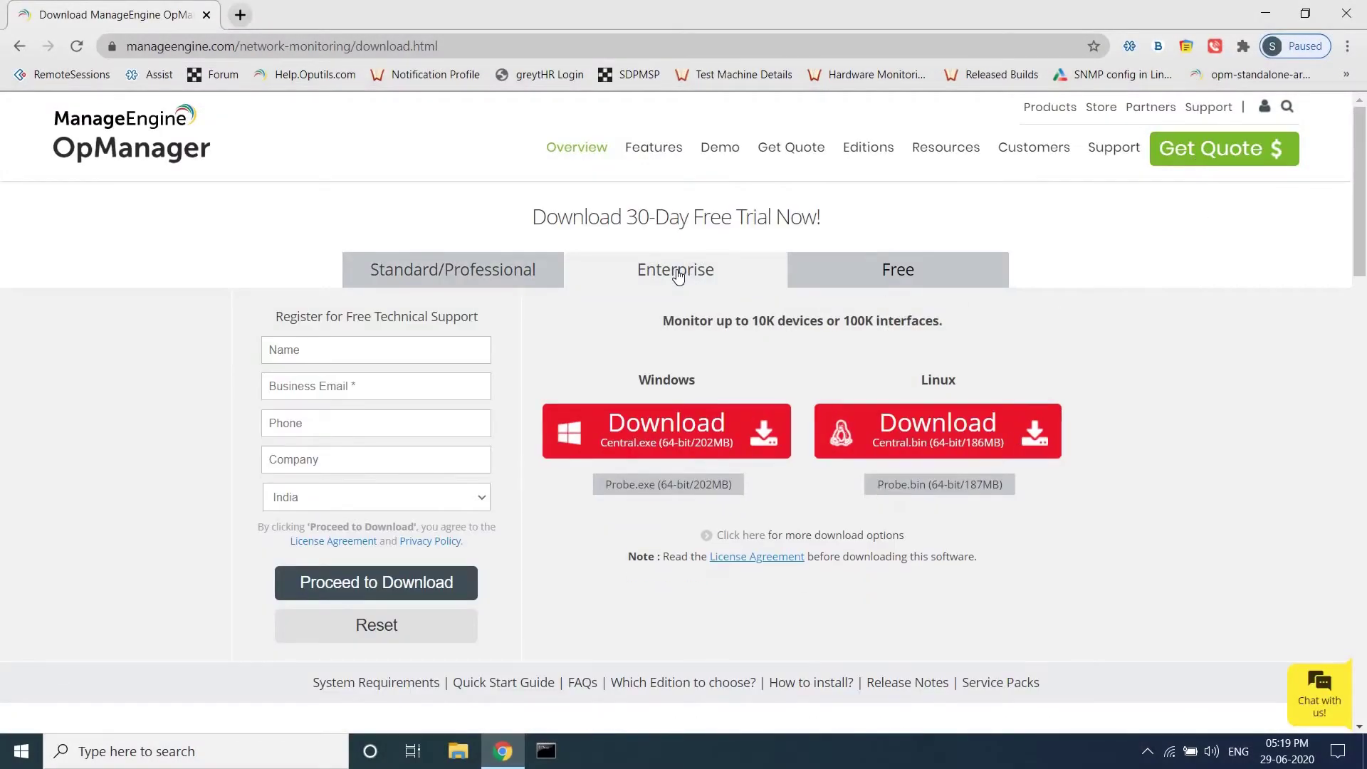
click(662, 439)
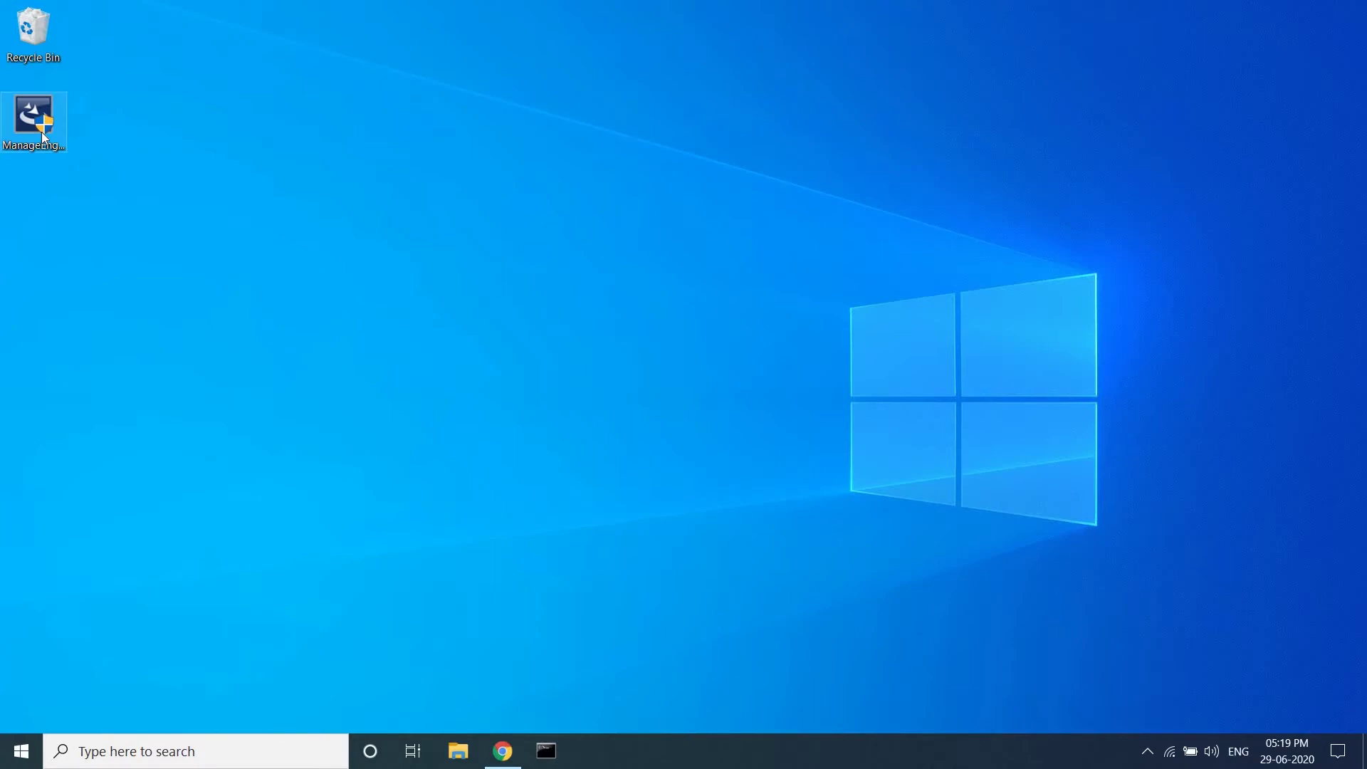
Step: Run the Central installer as administrator, get past the Welcome page, and accept the licence agreement
right_click(42, 131)
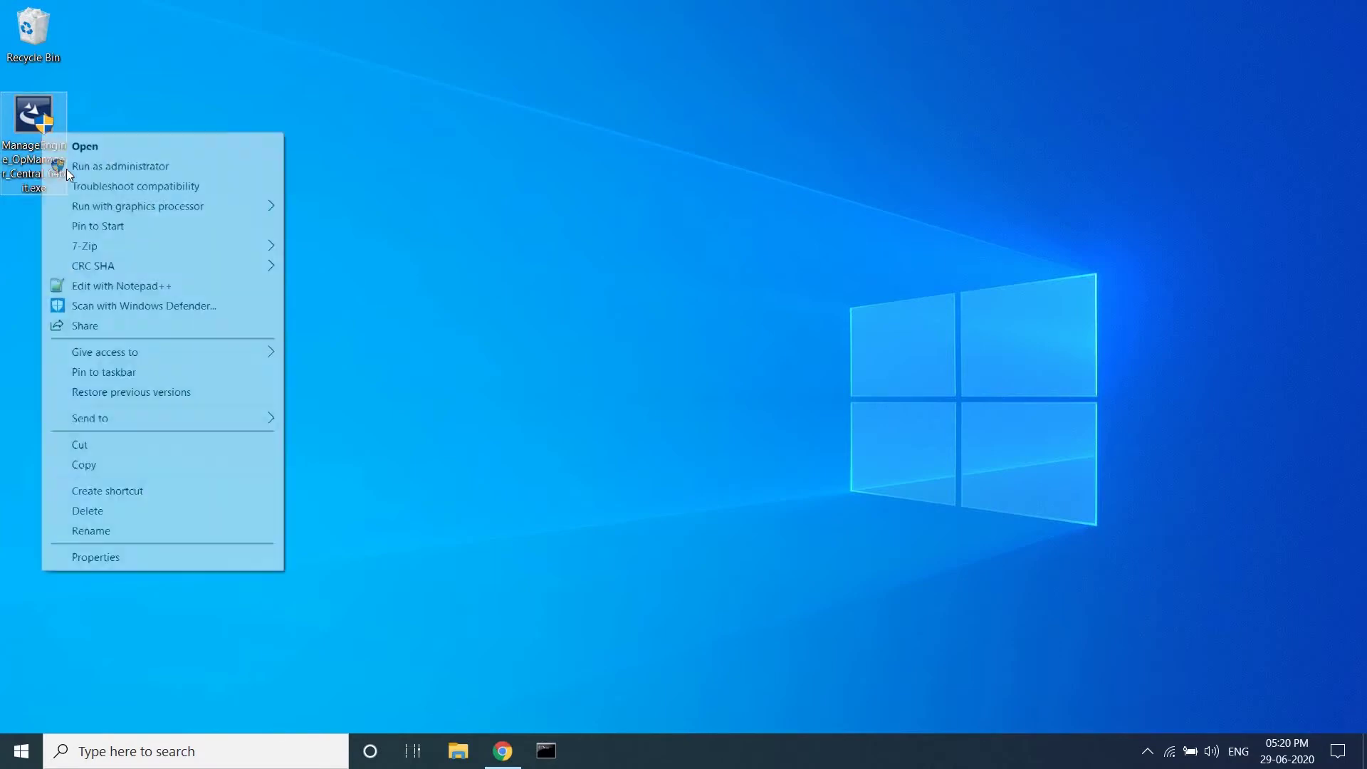
click(66, 170)
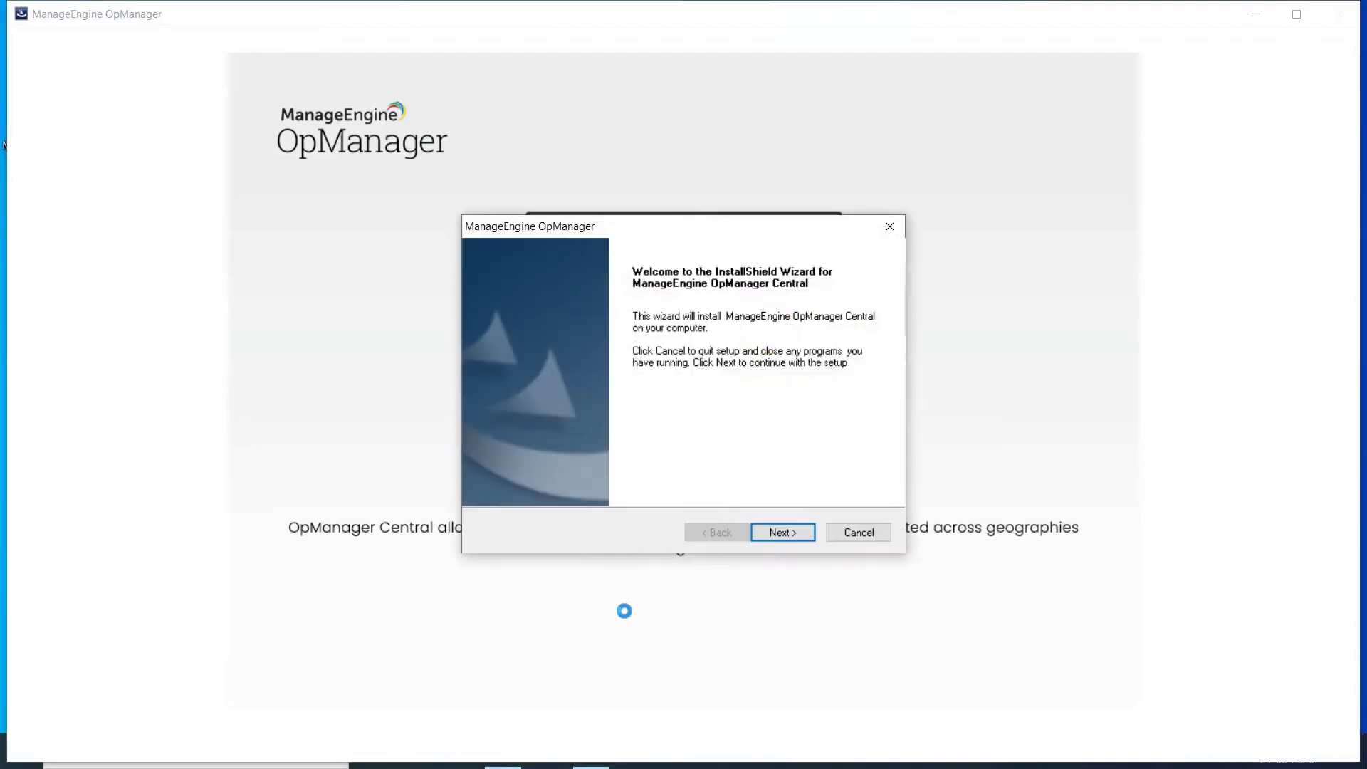
click(772, 532)
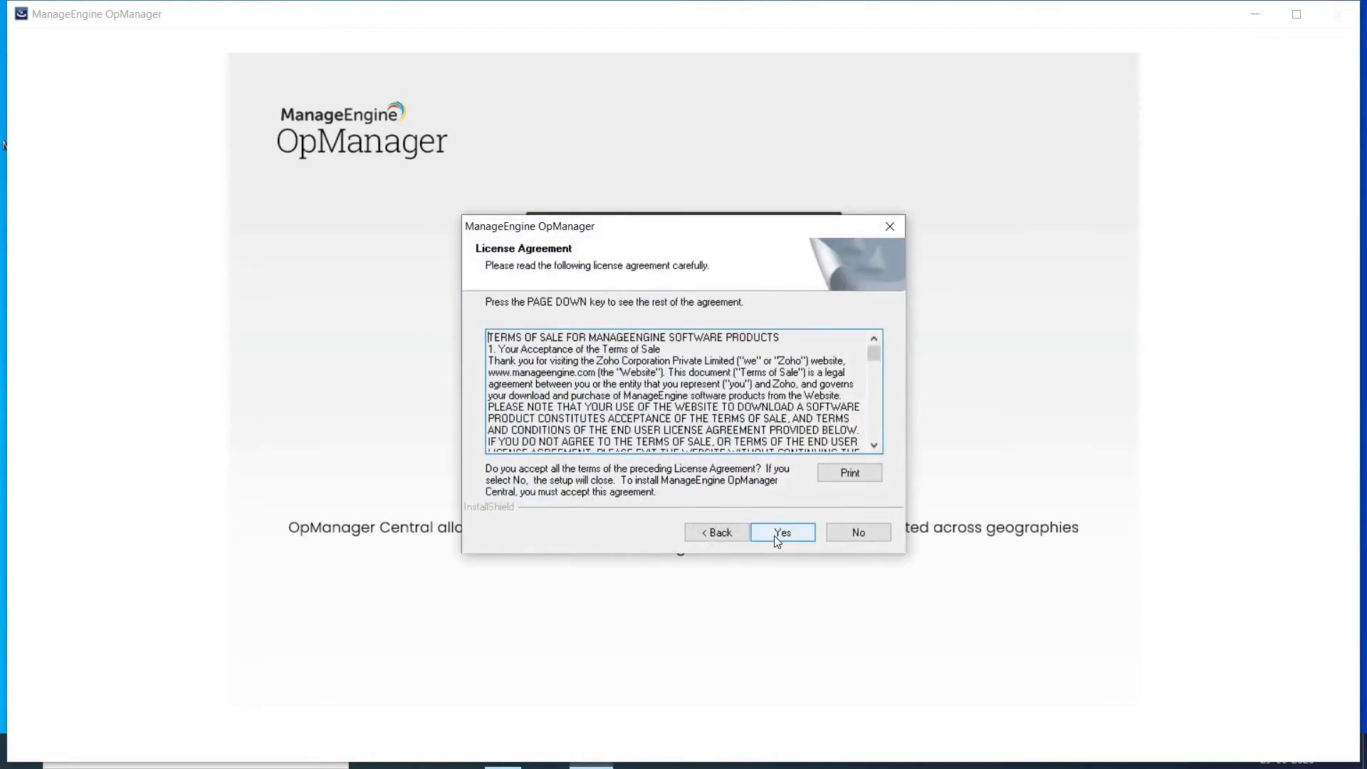
click(778, 542)
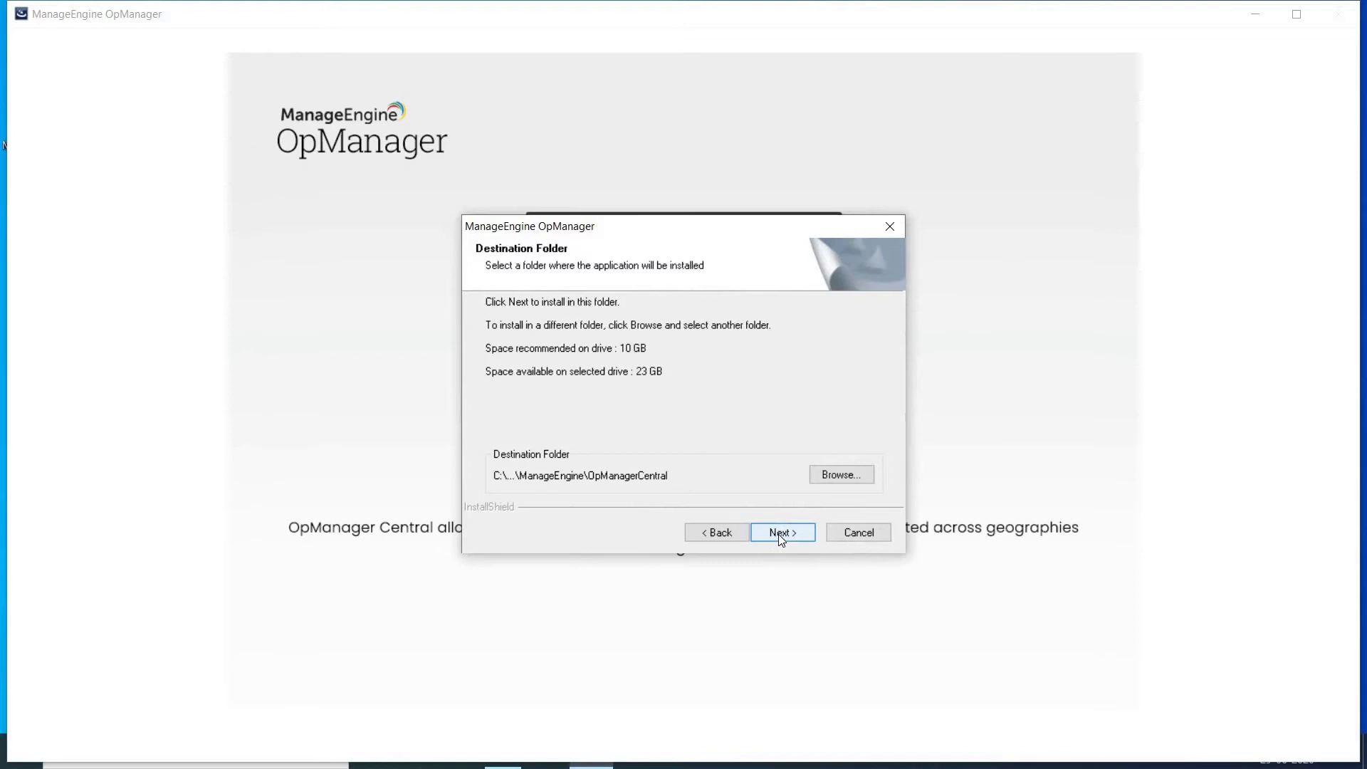
Step: Keep the default OpManagerCentral folder and change the web server port from 8060 to 8061
click(782, 539)
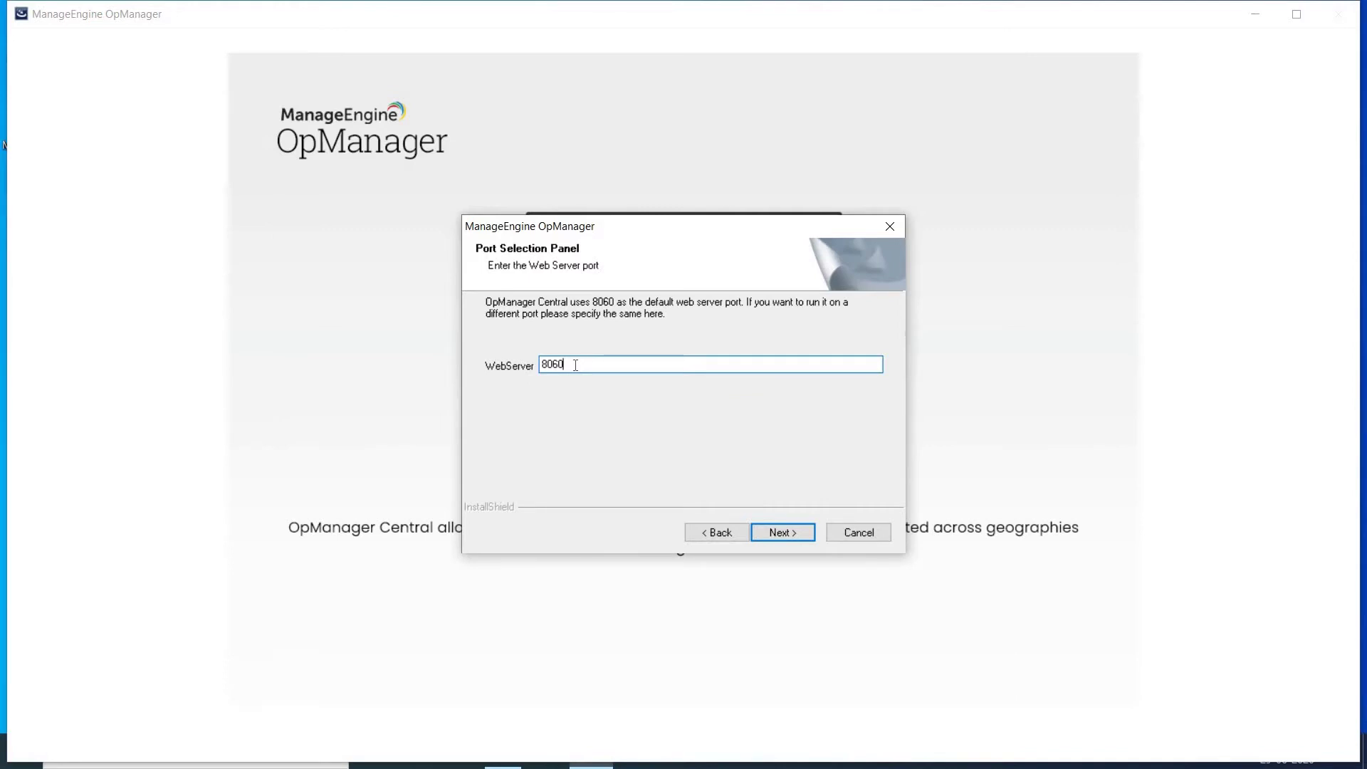
key(BackSpace)
text(1)
click(784, 533)
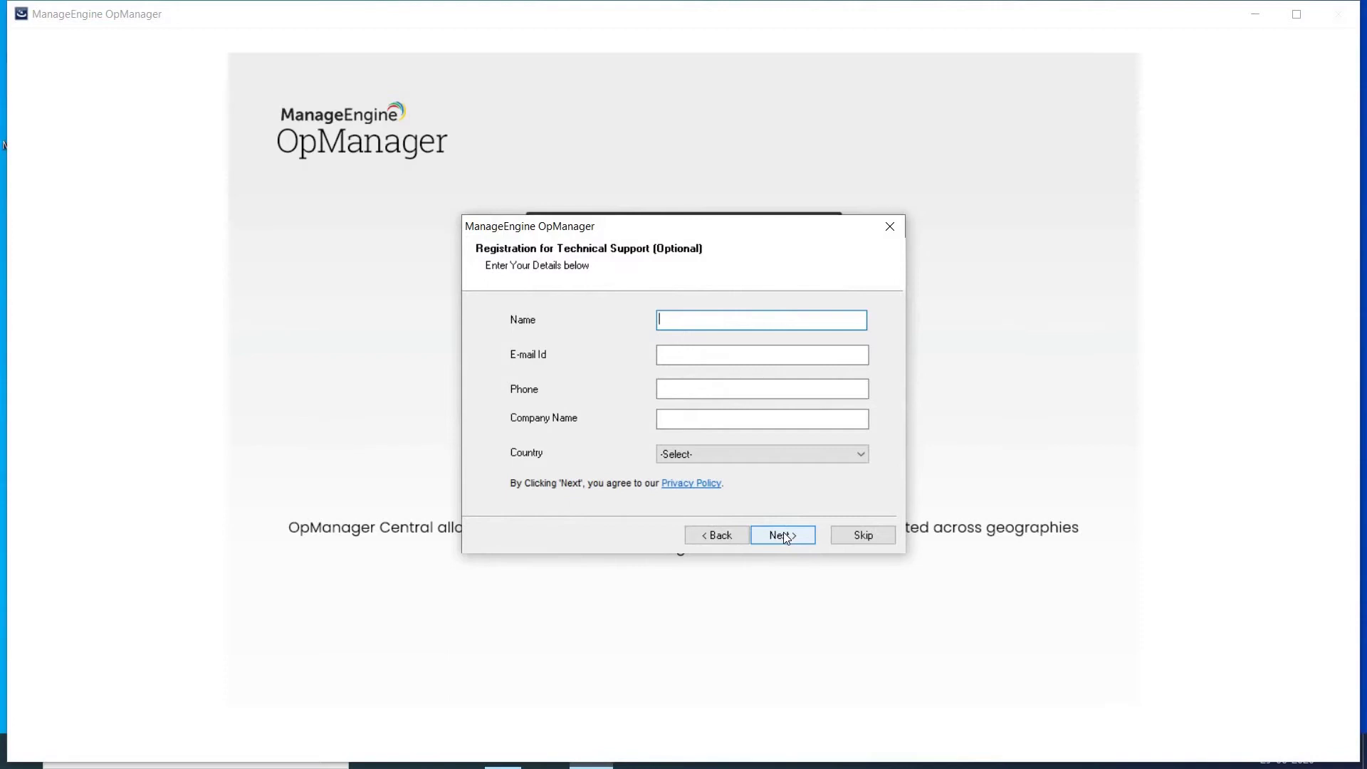
Step: Skip support registration and select MSSQL with SQL Authentication as the backend database
click(865, 537)
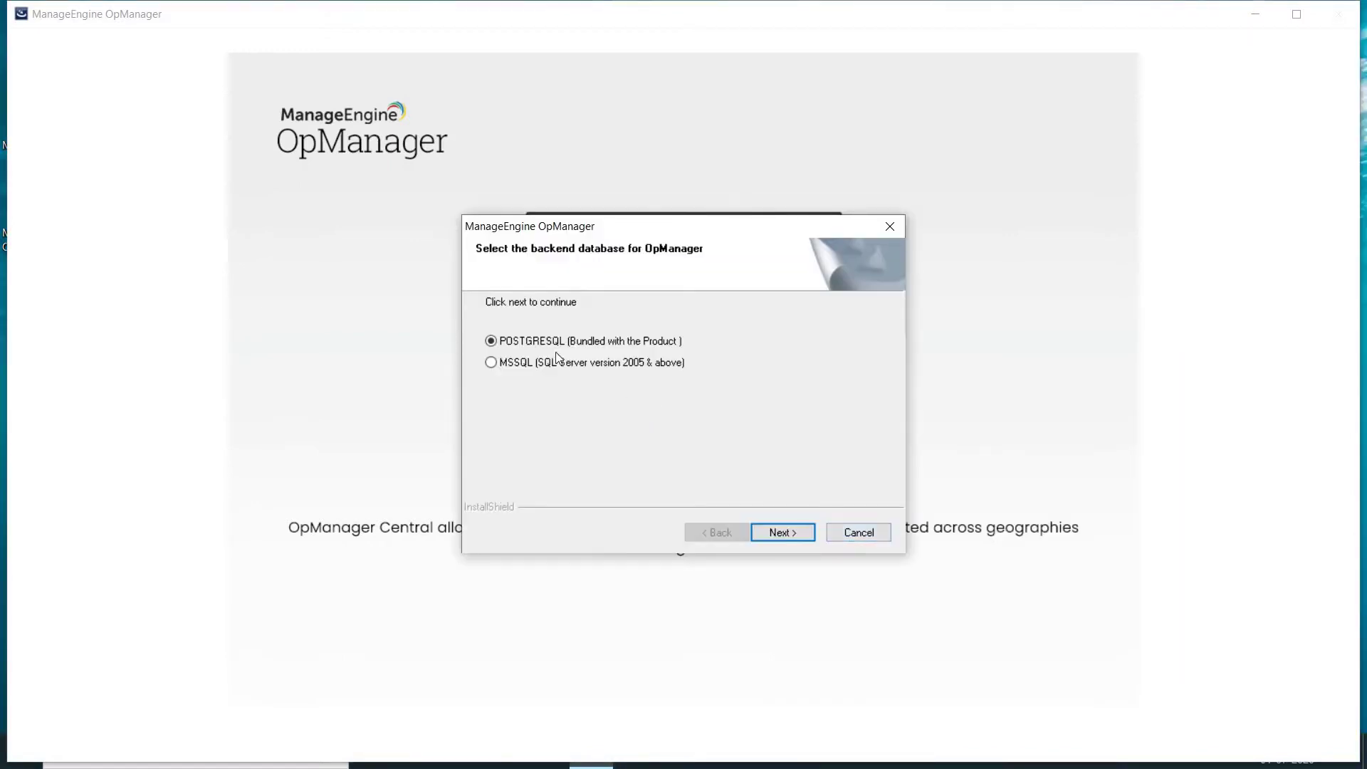
click(491, 363)
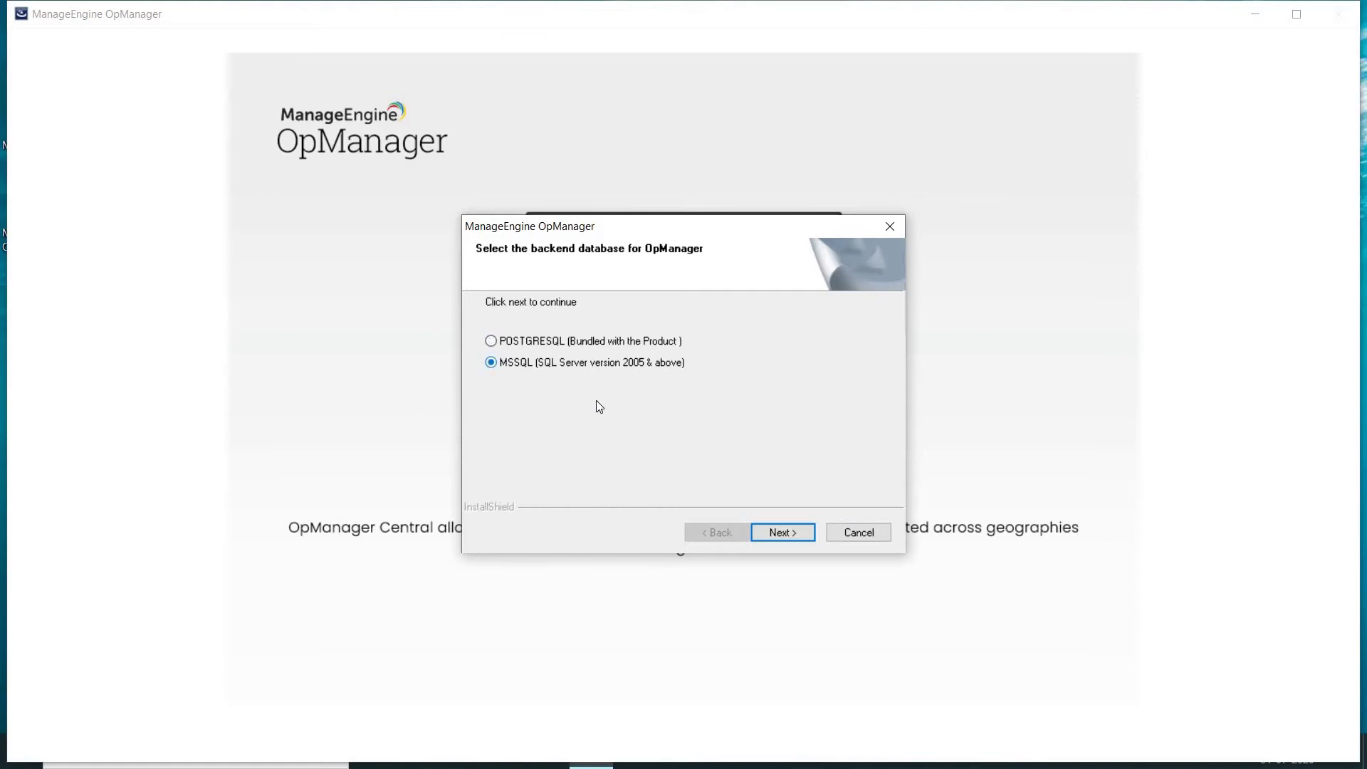
click(776, 534)
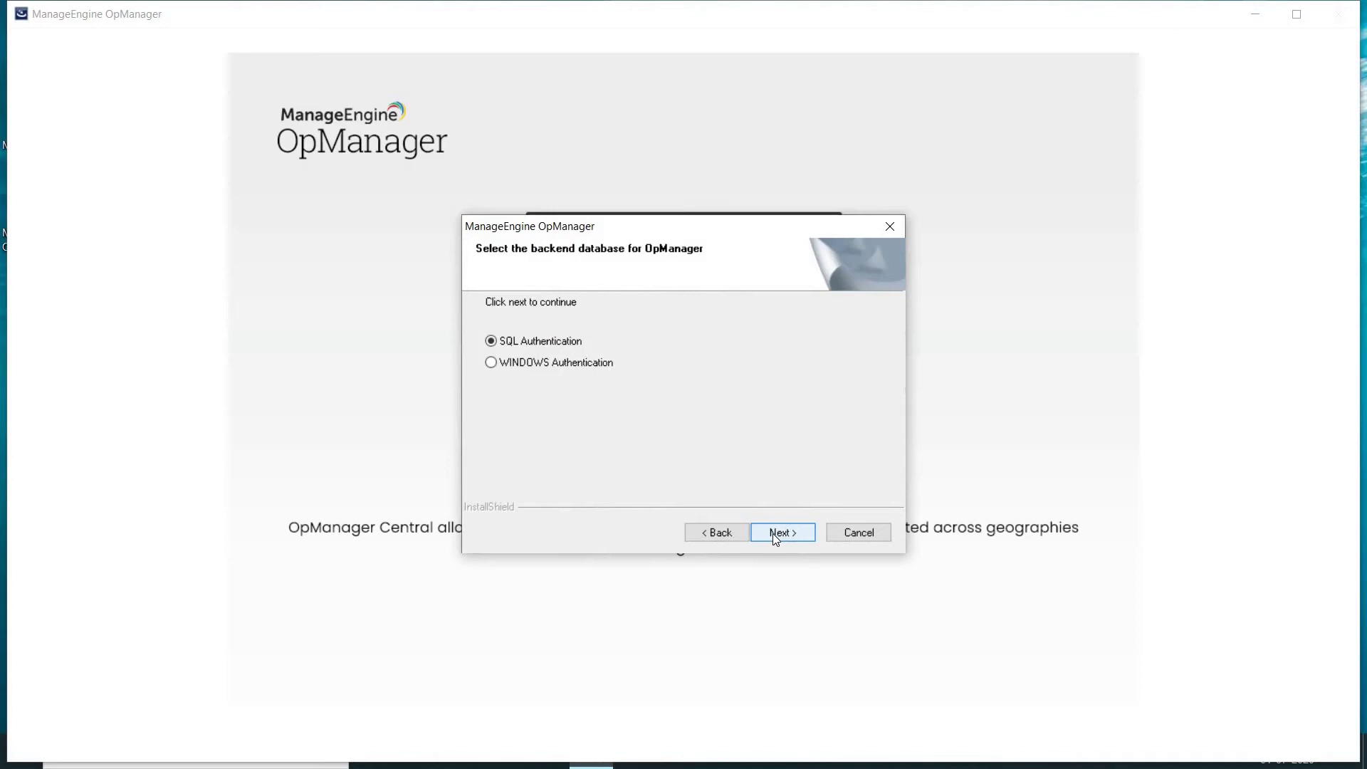
click(776, 534)
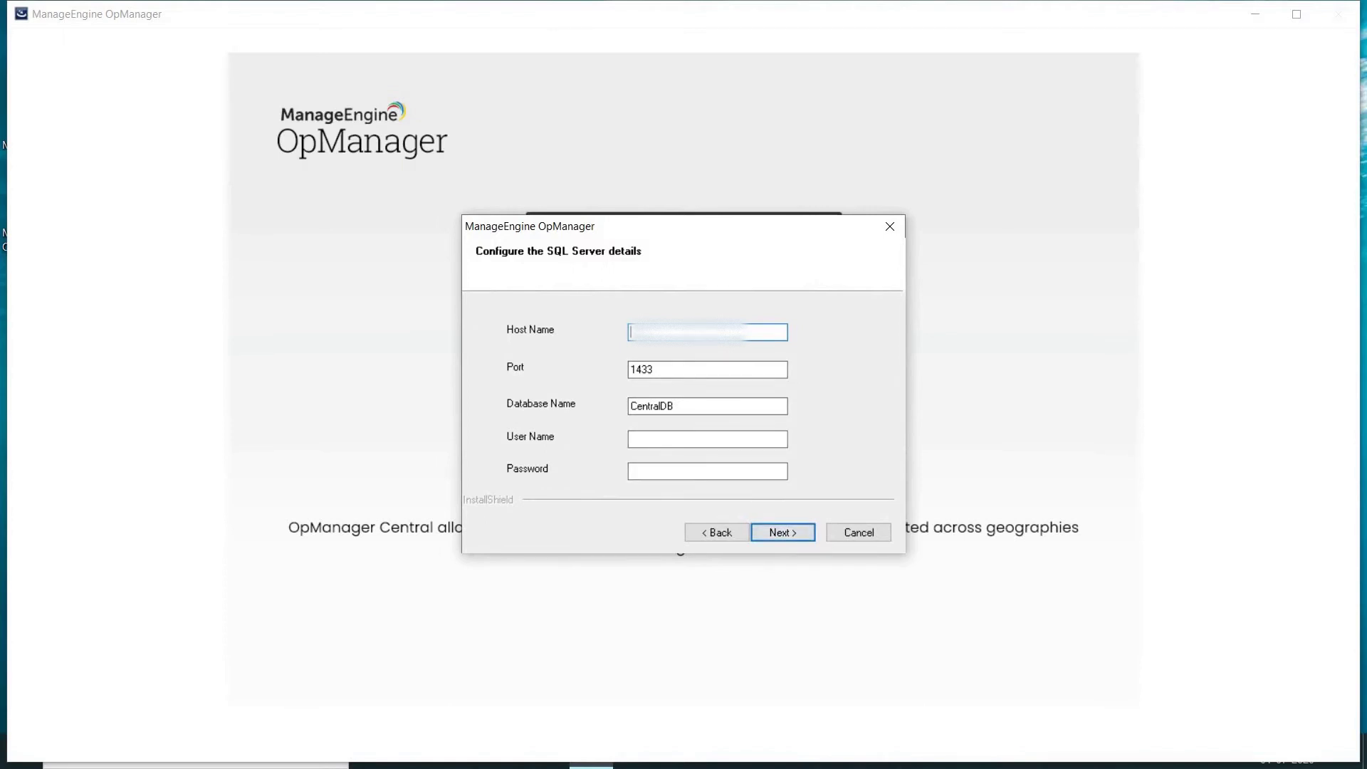
Step: Enter SQL Server host 192.168.1.1 with the database user name and password, then submit
text(192.168.1.1)
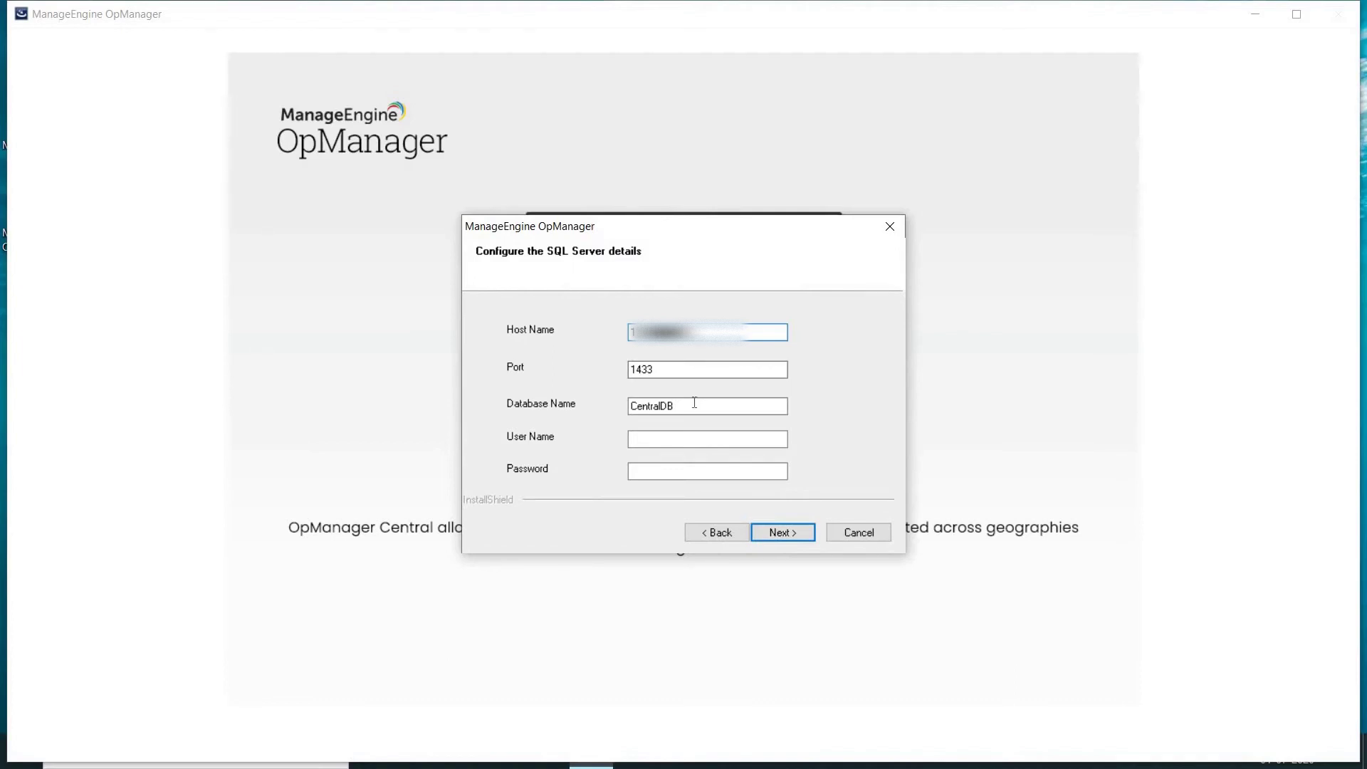
click(695, 439)
text(Sql)
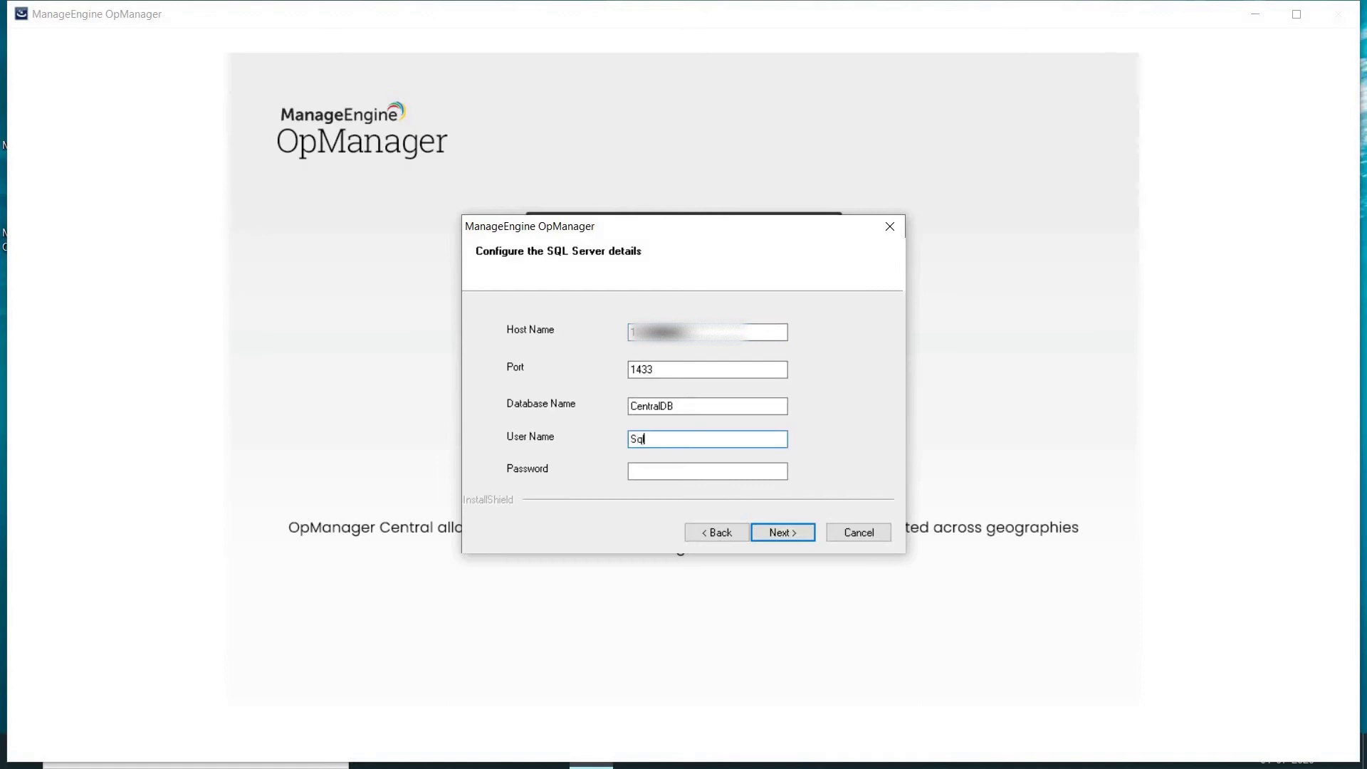
text(_db_admin)
key(Tab)
text(a*******)
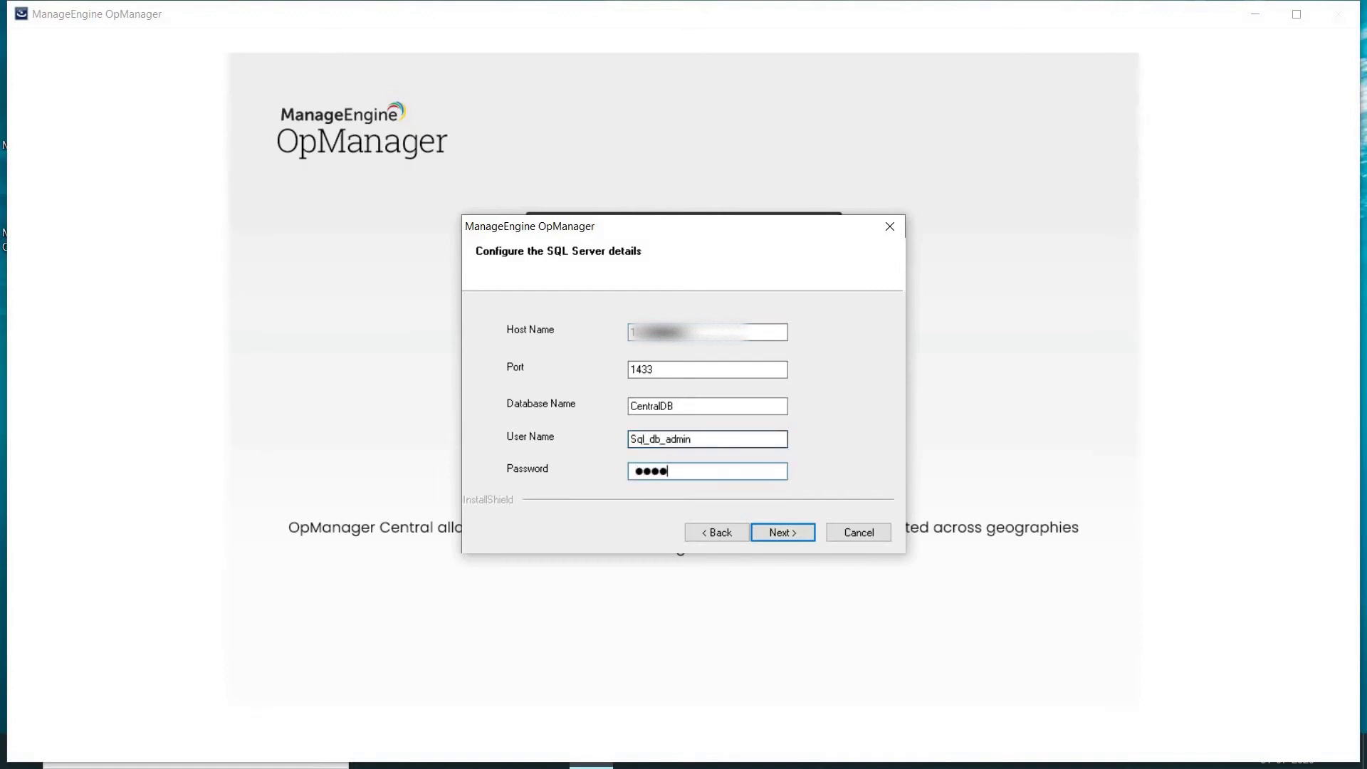
text(****)
click(776, 534)
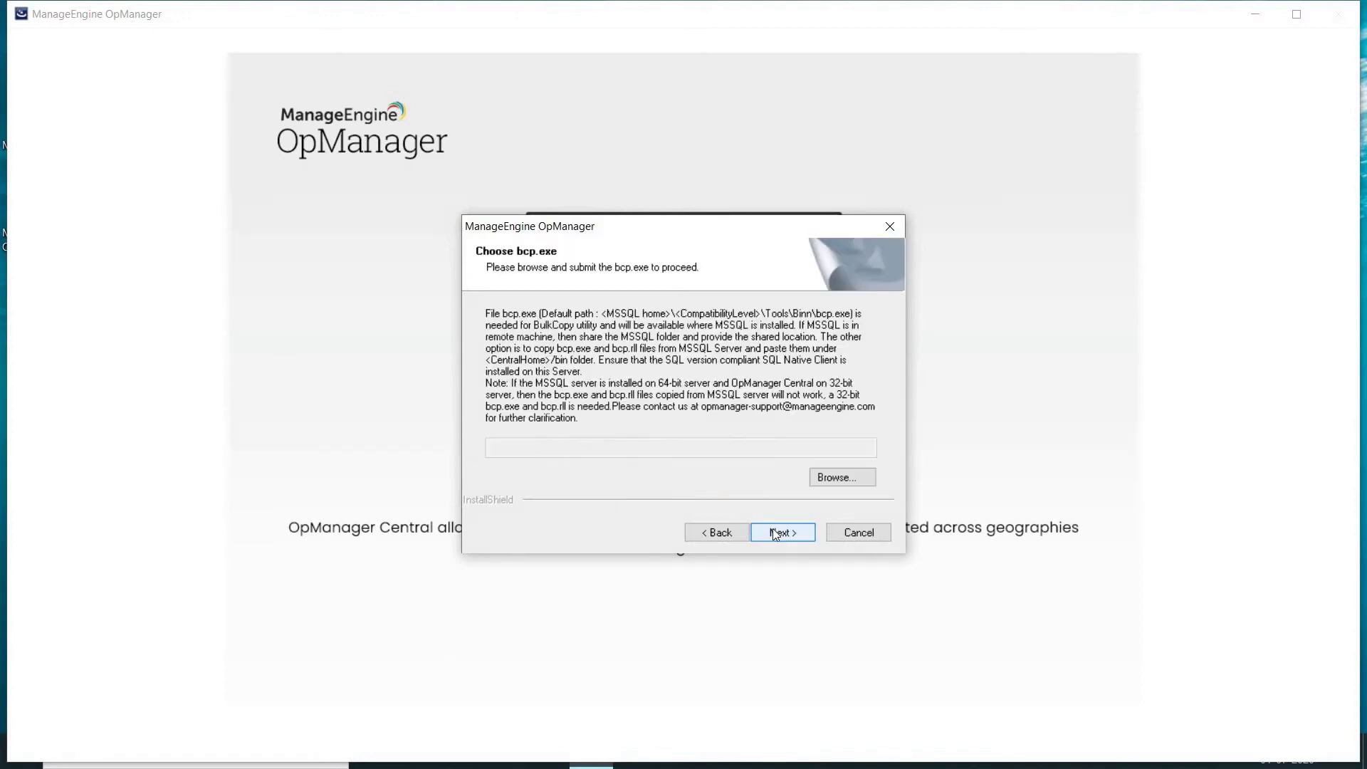
Step: Point the installer to bcp.exe in Client SDK\ODBC\130\Tools\Binn and start the Central installation
click(832, 478)
click(207, 178)
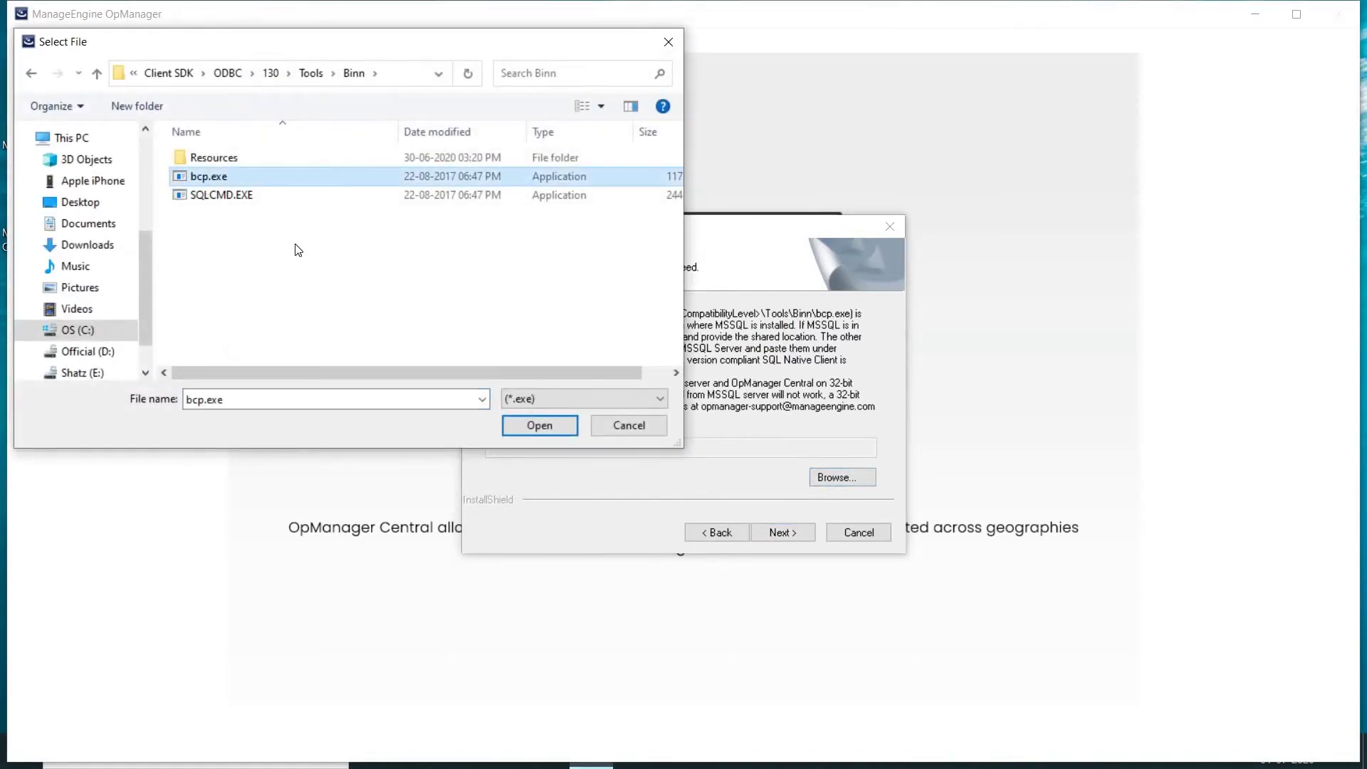
click(539, 425)
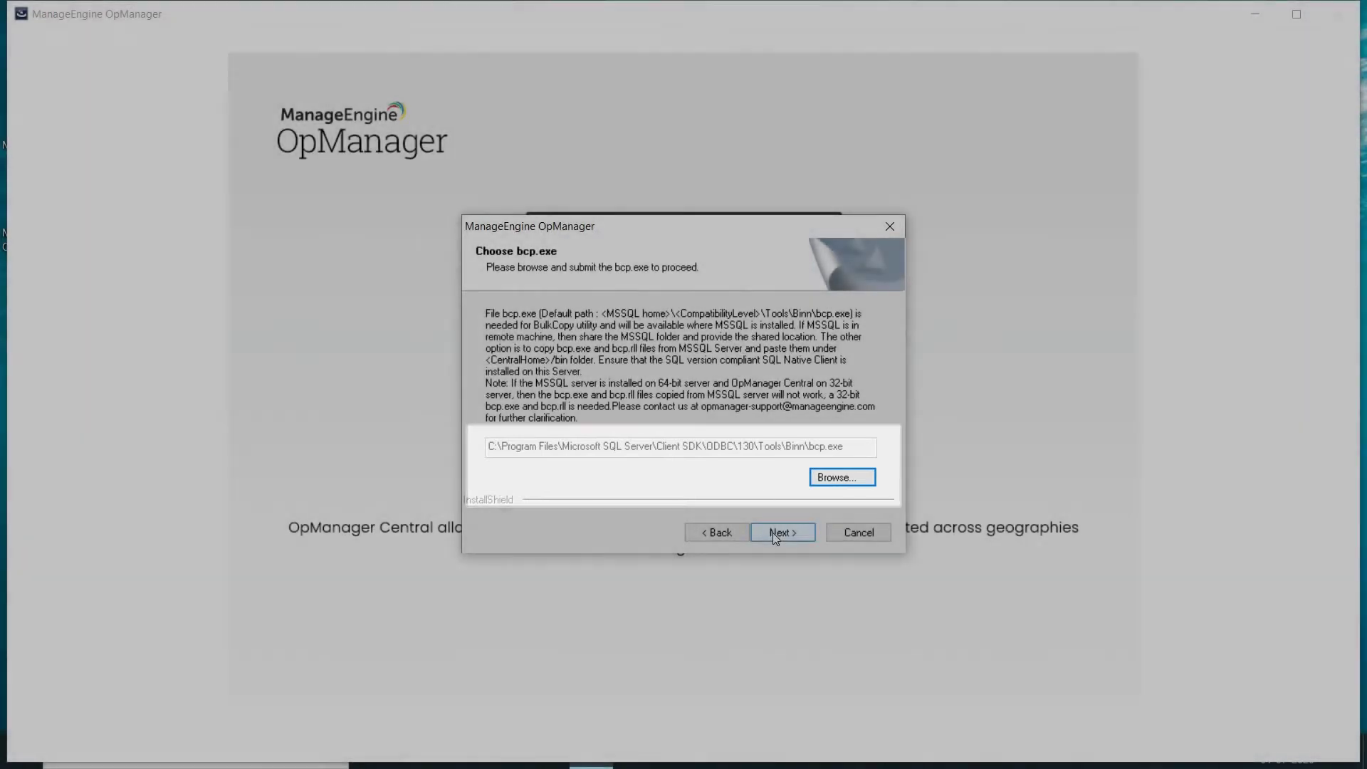
click(781, 532)
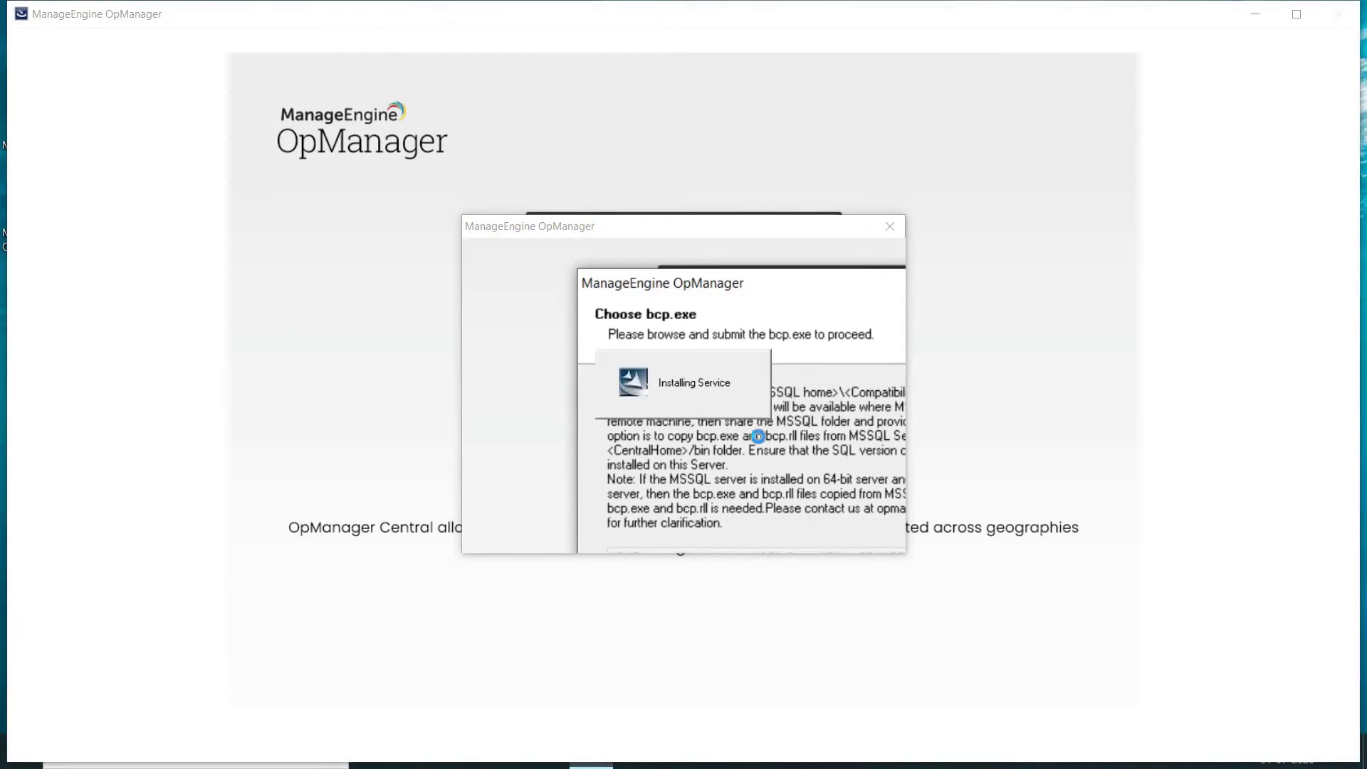
Step: Finish the Central install, log in to the console, and download the Enterprise Windows Probe.exe installer
click(783, 534)
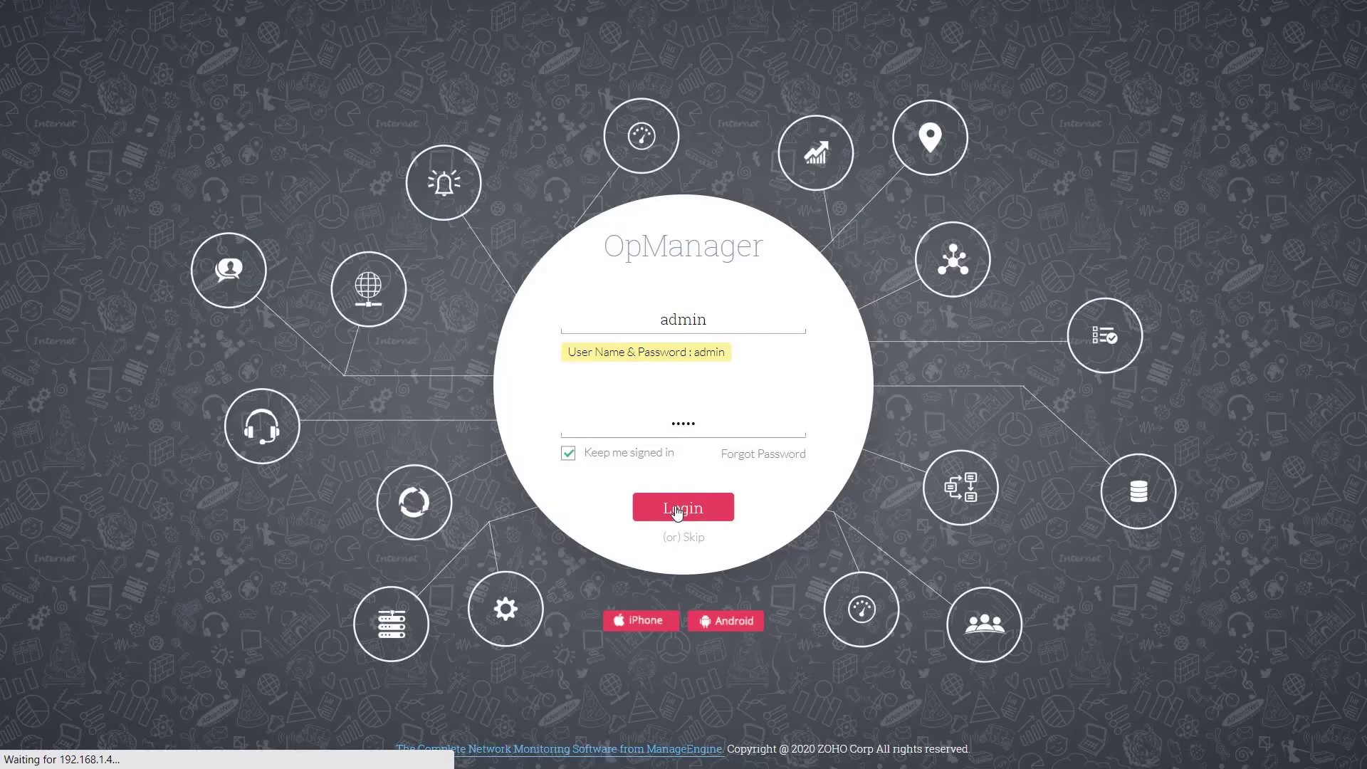
click(677, 513)
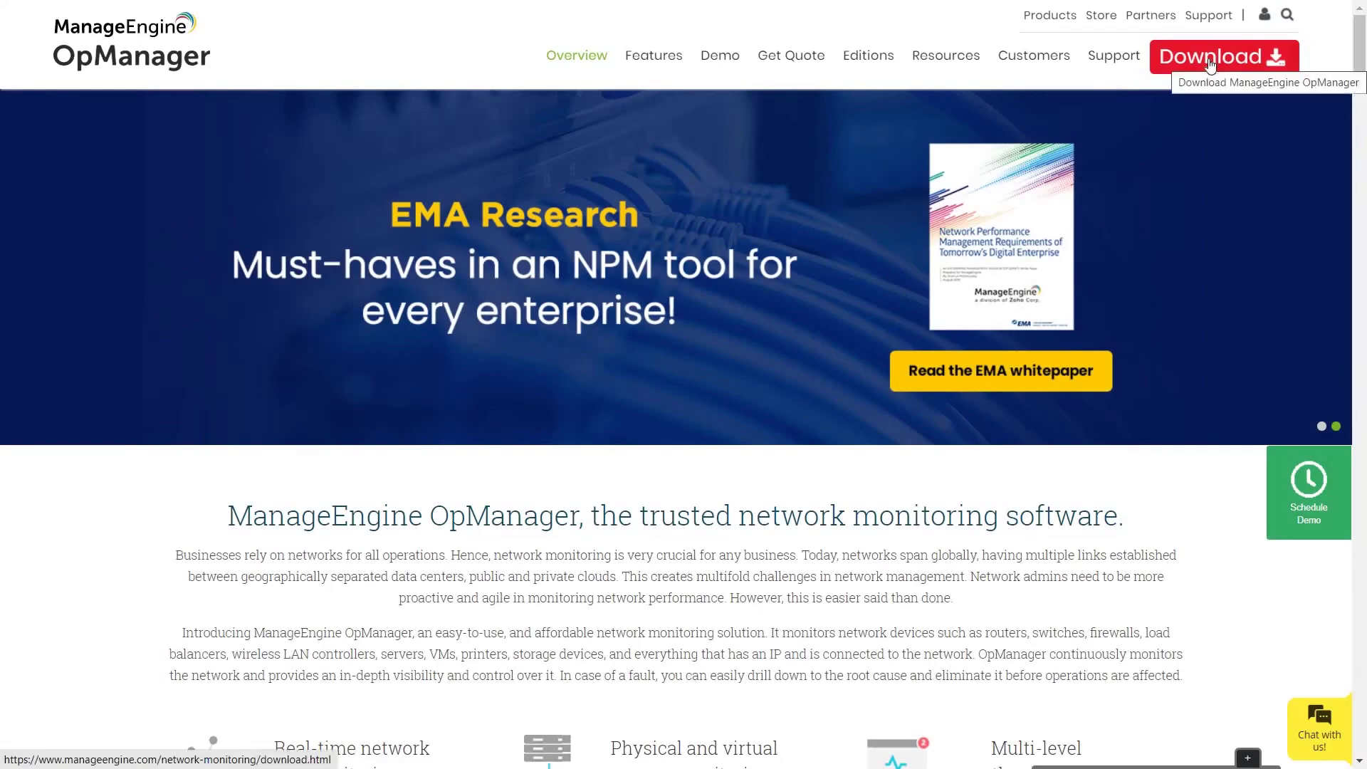
click(1210, 62)
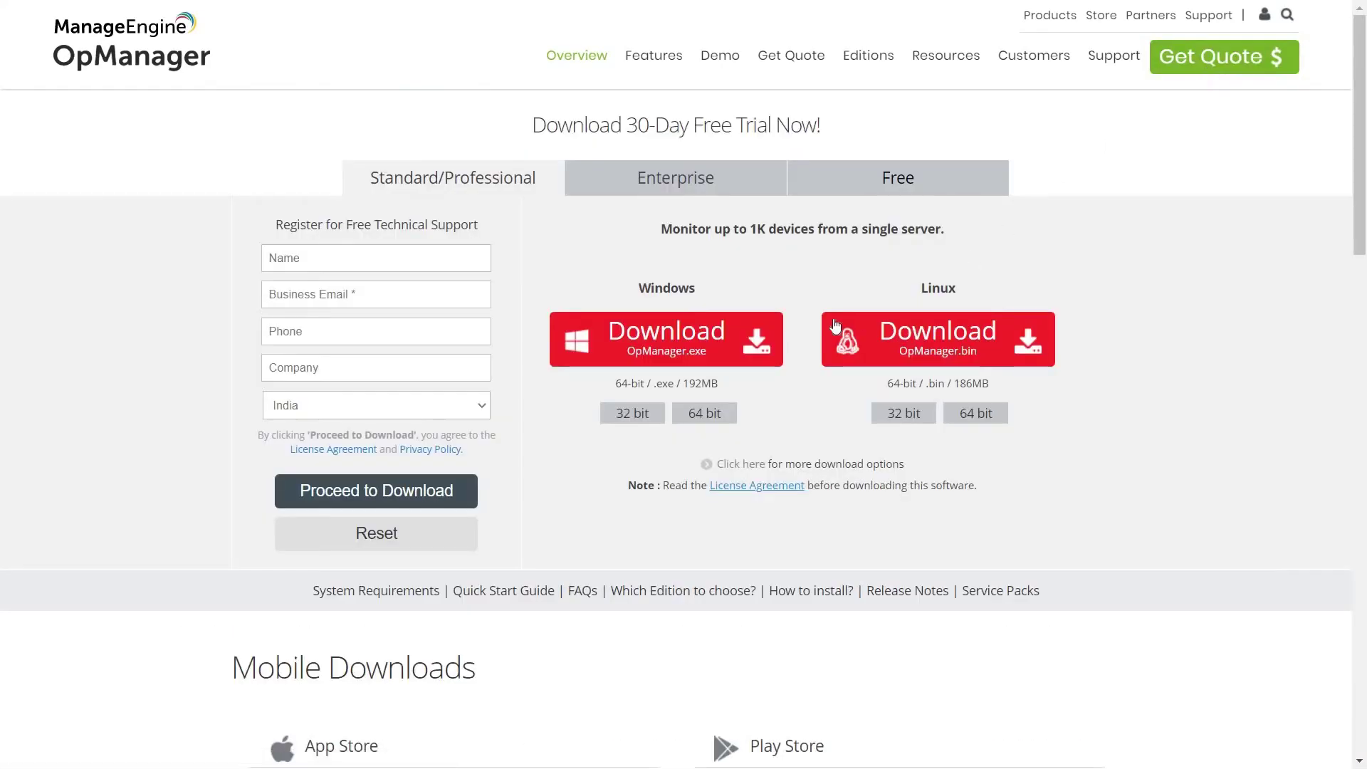
click(733, 177)
click(654, 401)
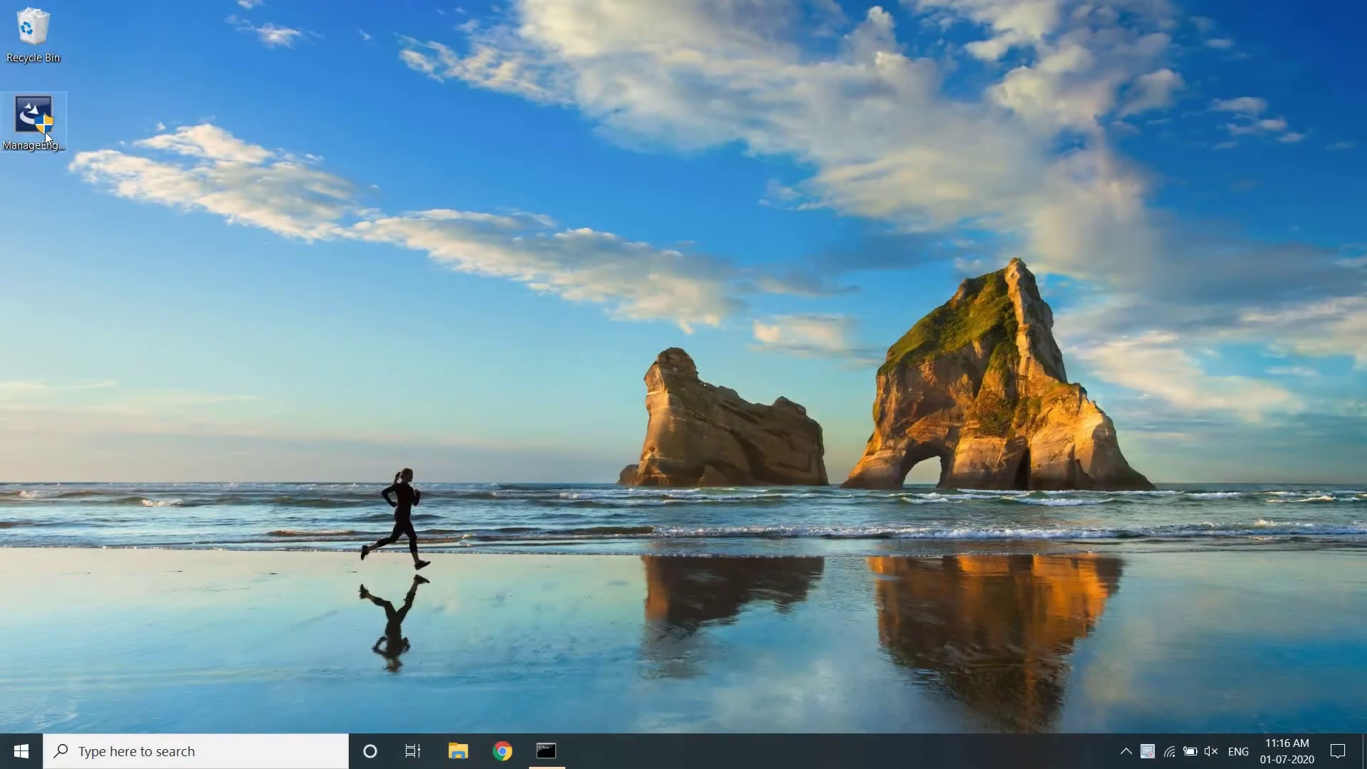
Step: Run the Probe installer as administrator and get past its Welcome page
right_click(45, 134)
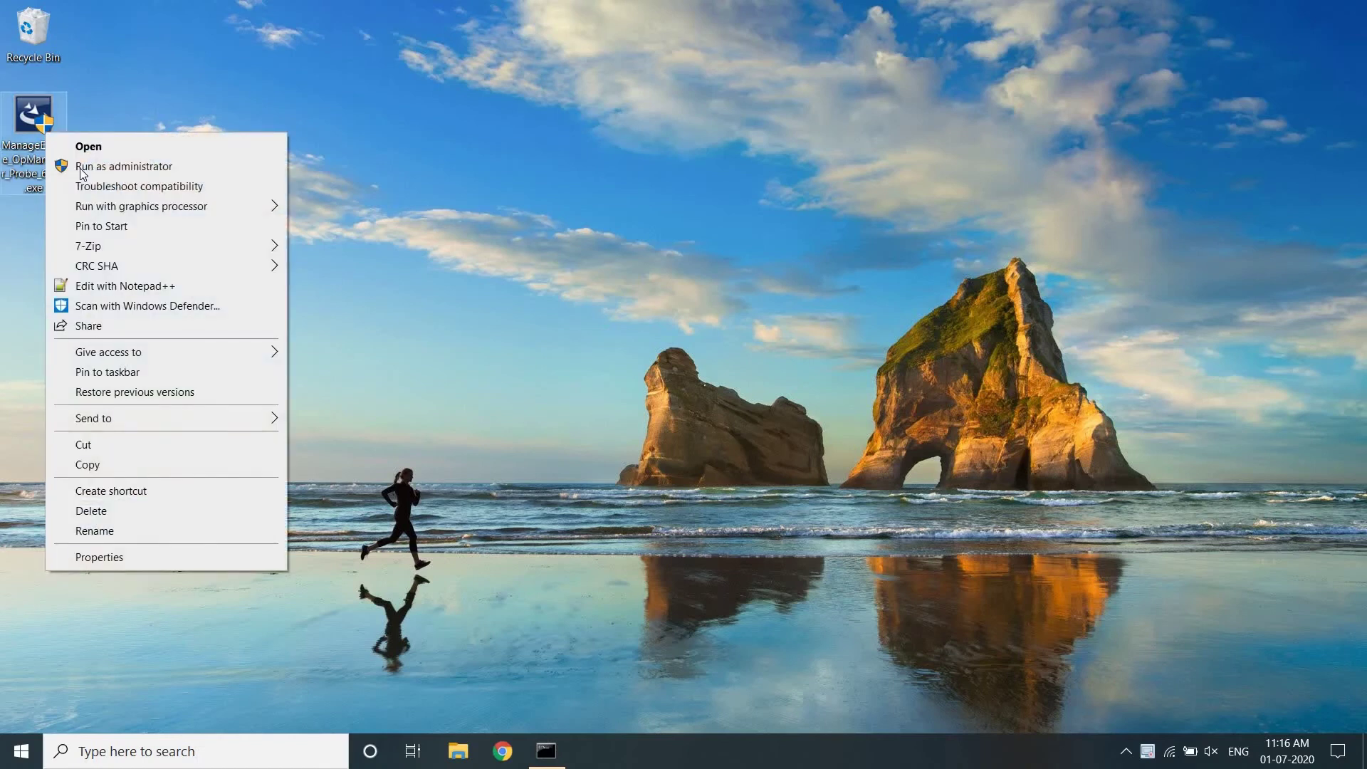
click(80, 168)
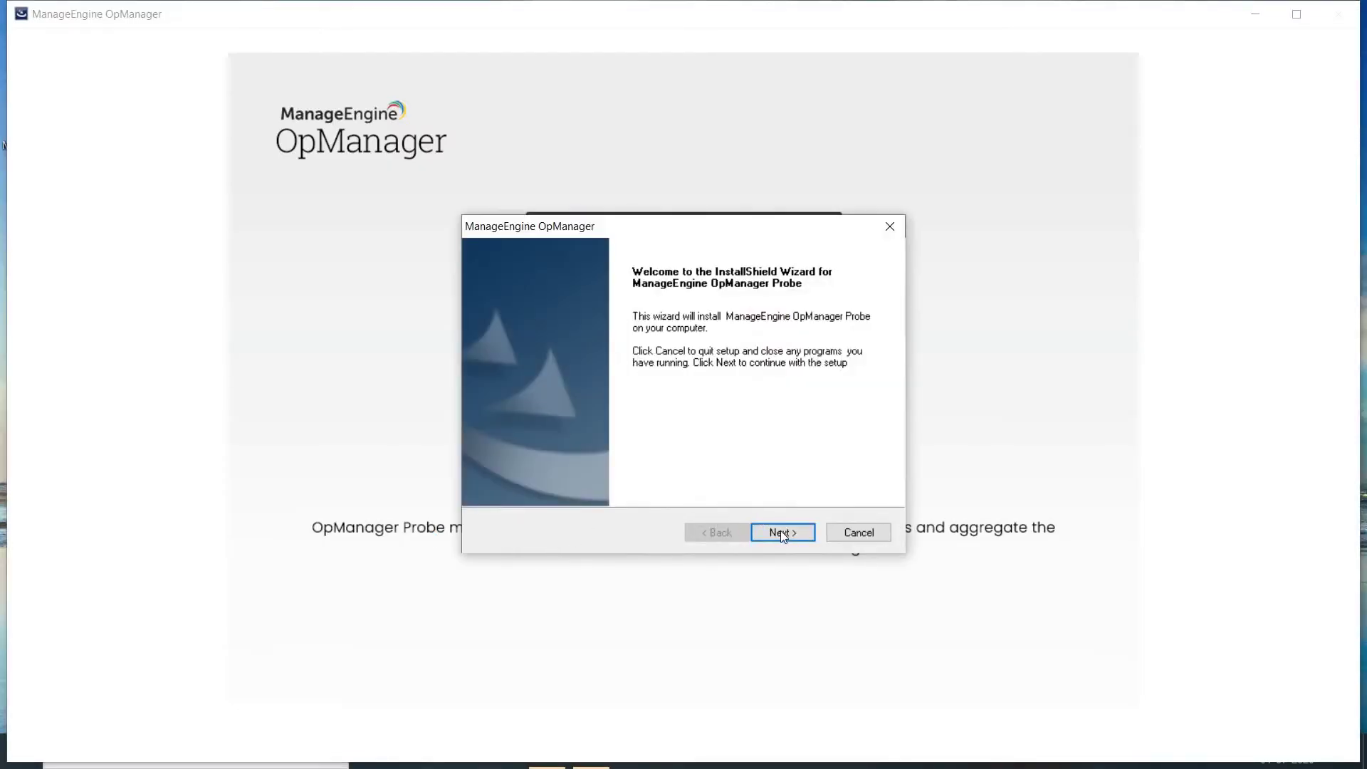
click(783, 534)
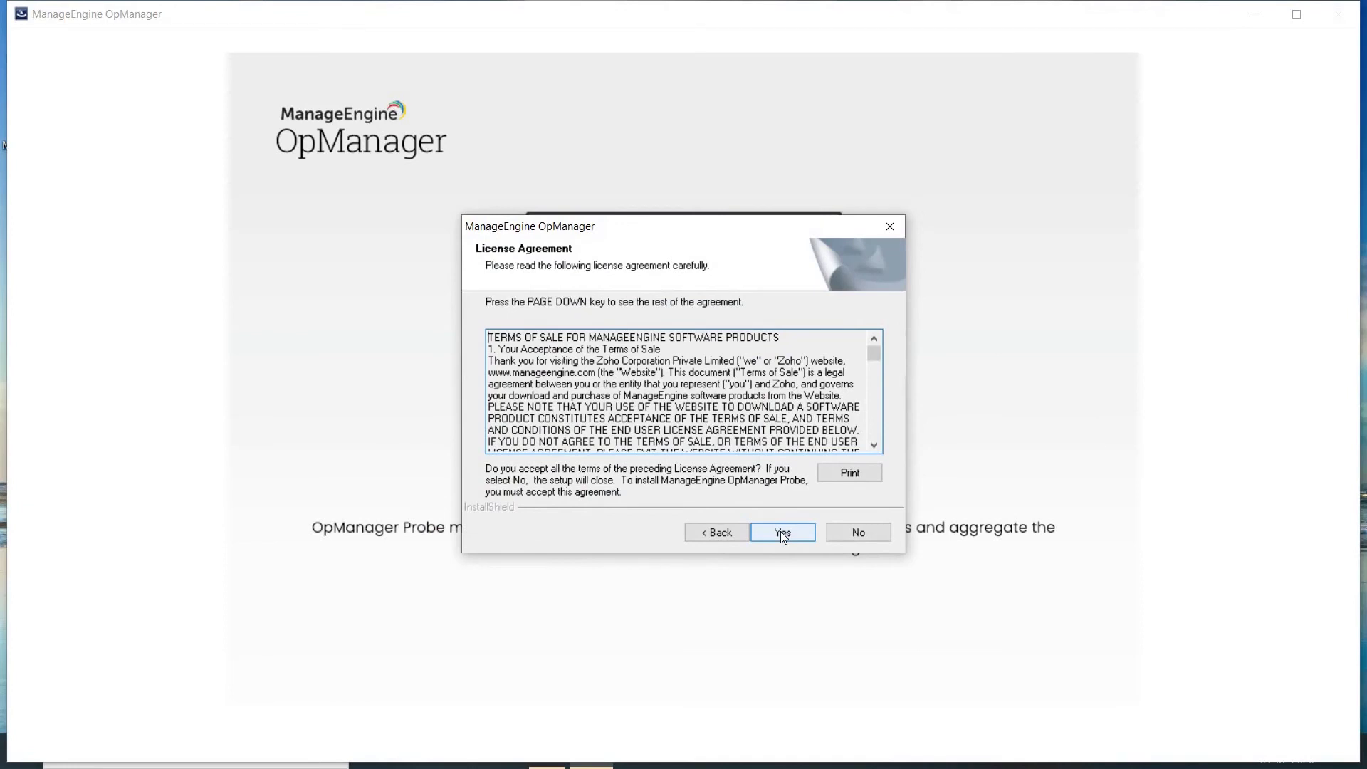
Step: Accept the Probe licence, keep the default folder, and change the web server port from 8060 to 8062
click(783, 534)
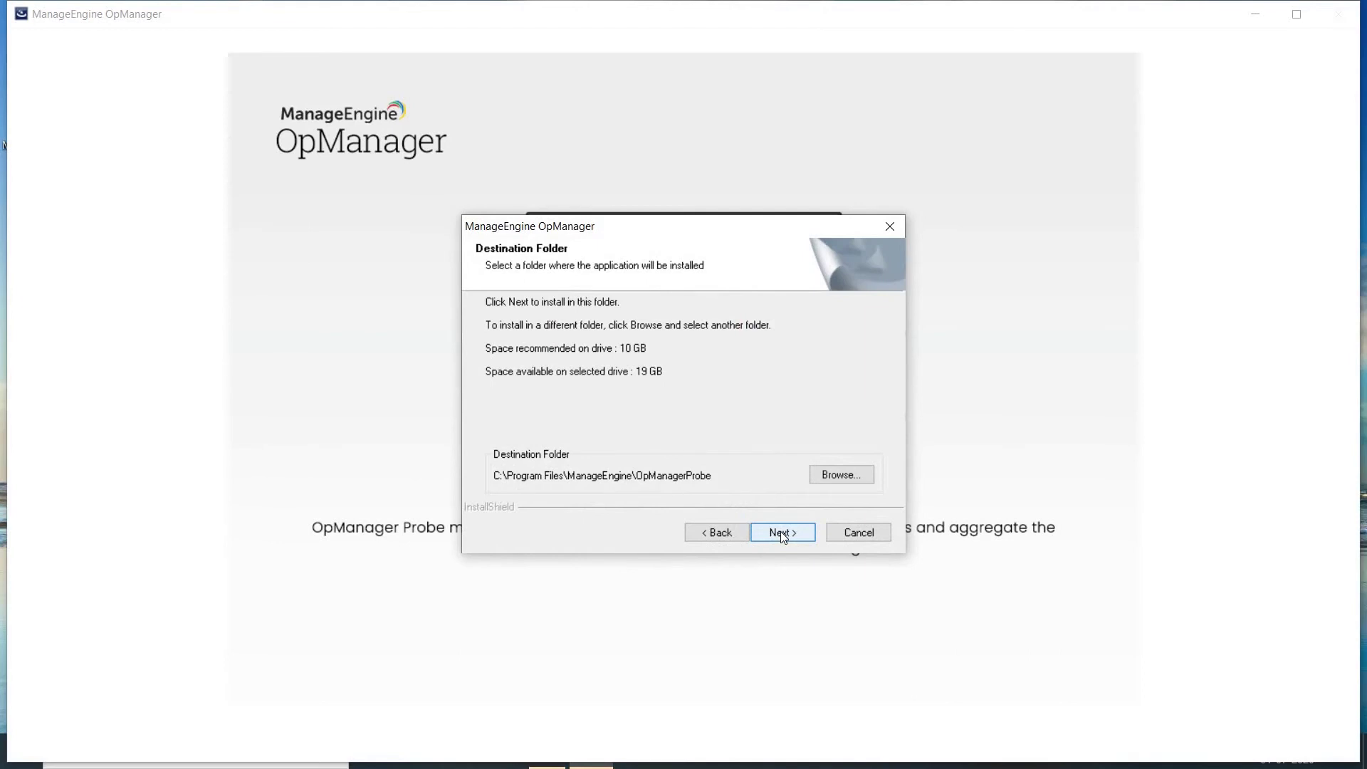
click(782, 534)
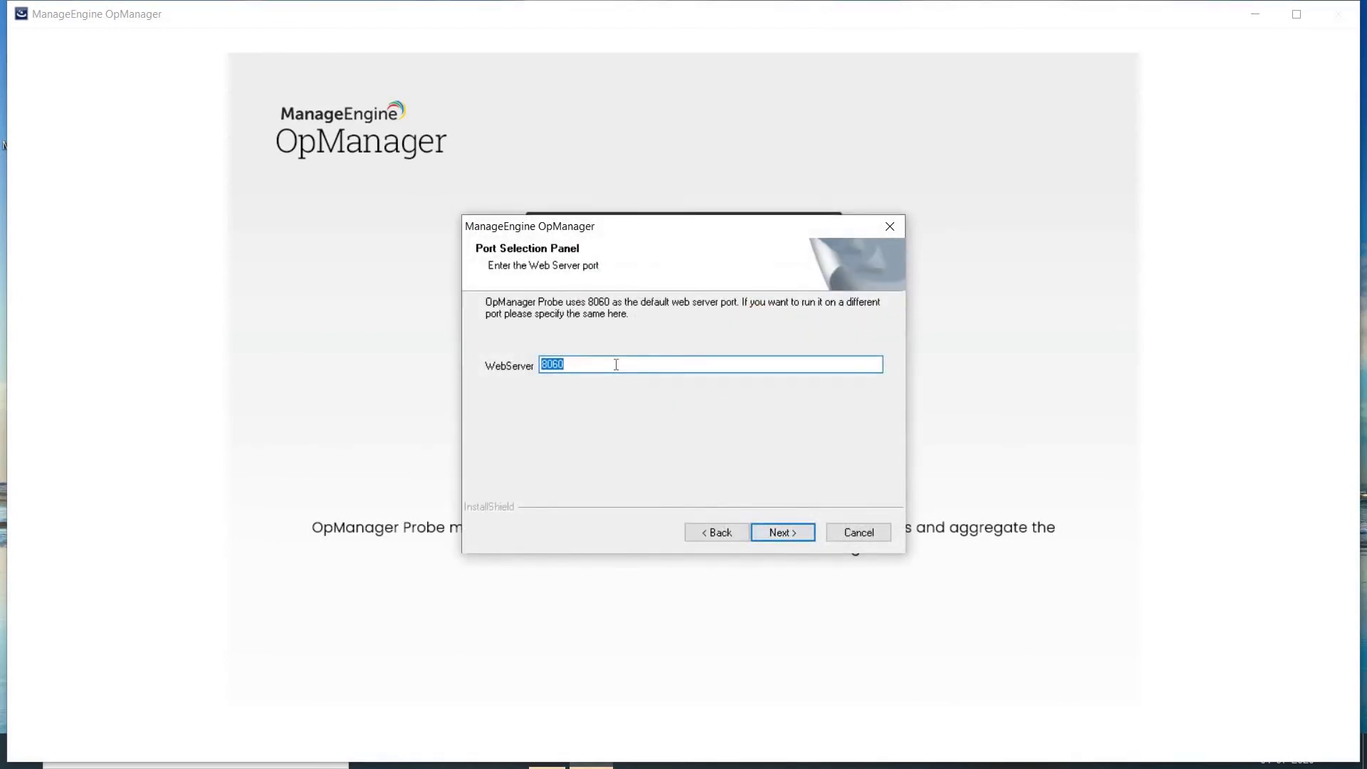
click(616, 365)
key(BackSpace)
text(2)
click(781, 534)
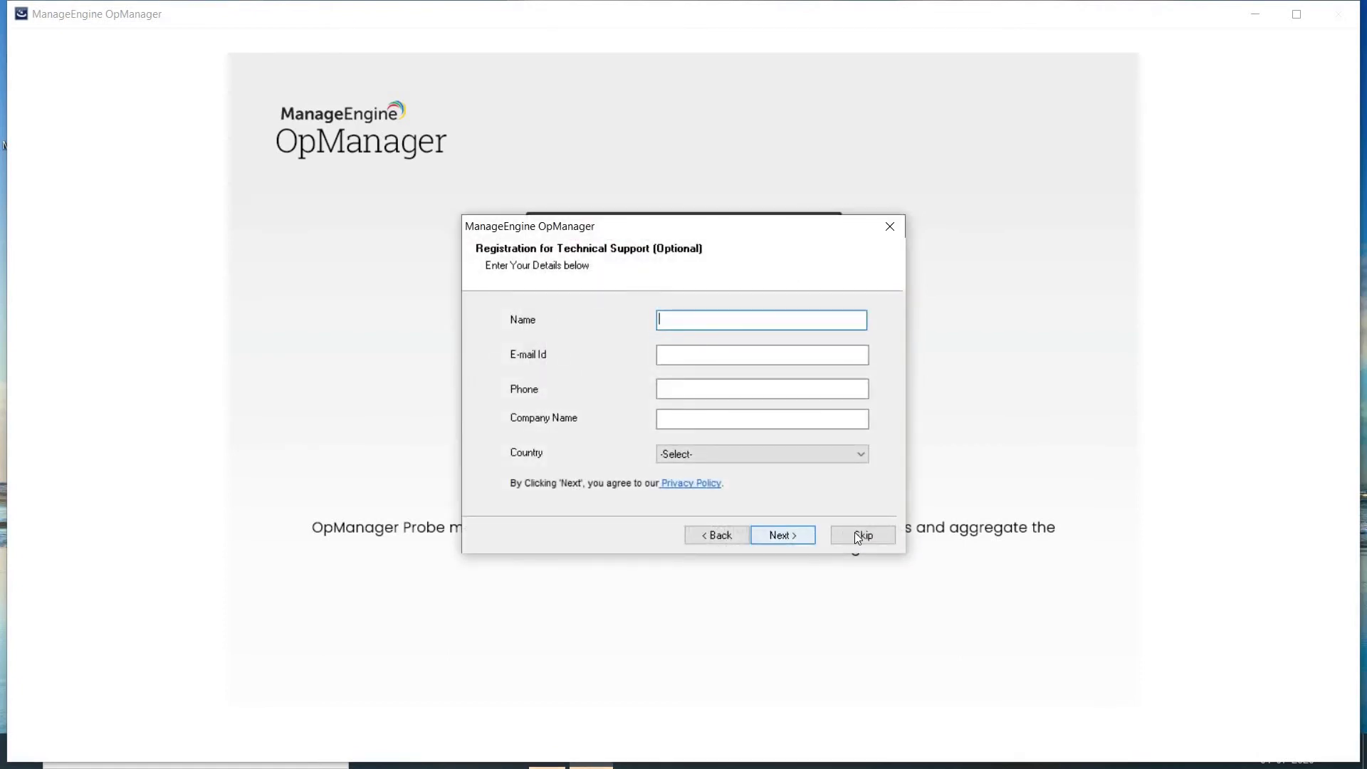
Step: Skip registration and the proxy setup, then choose MSSQL as the Probe's backend database
click(855, 533)
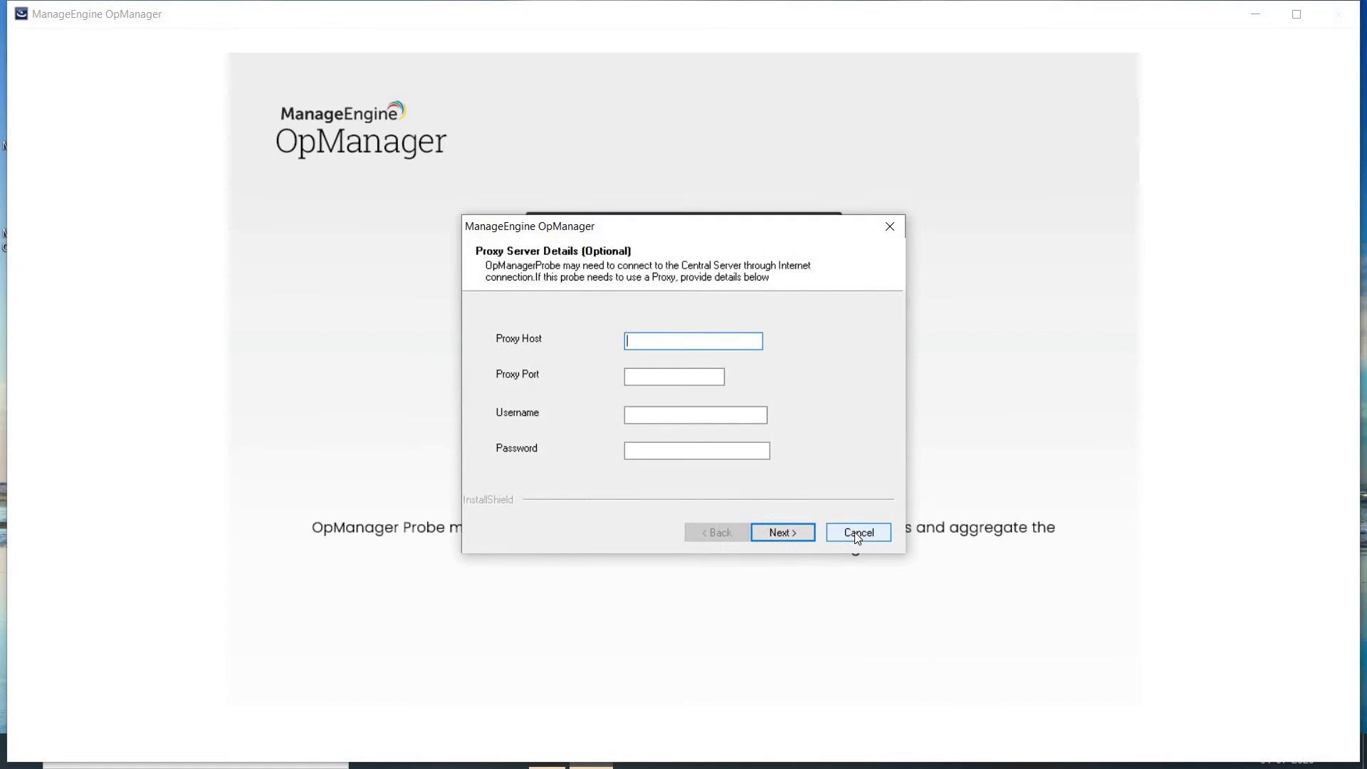
click(782, 534)
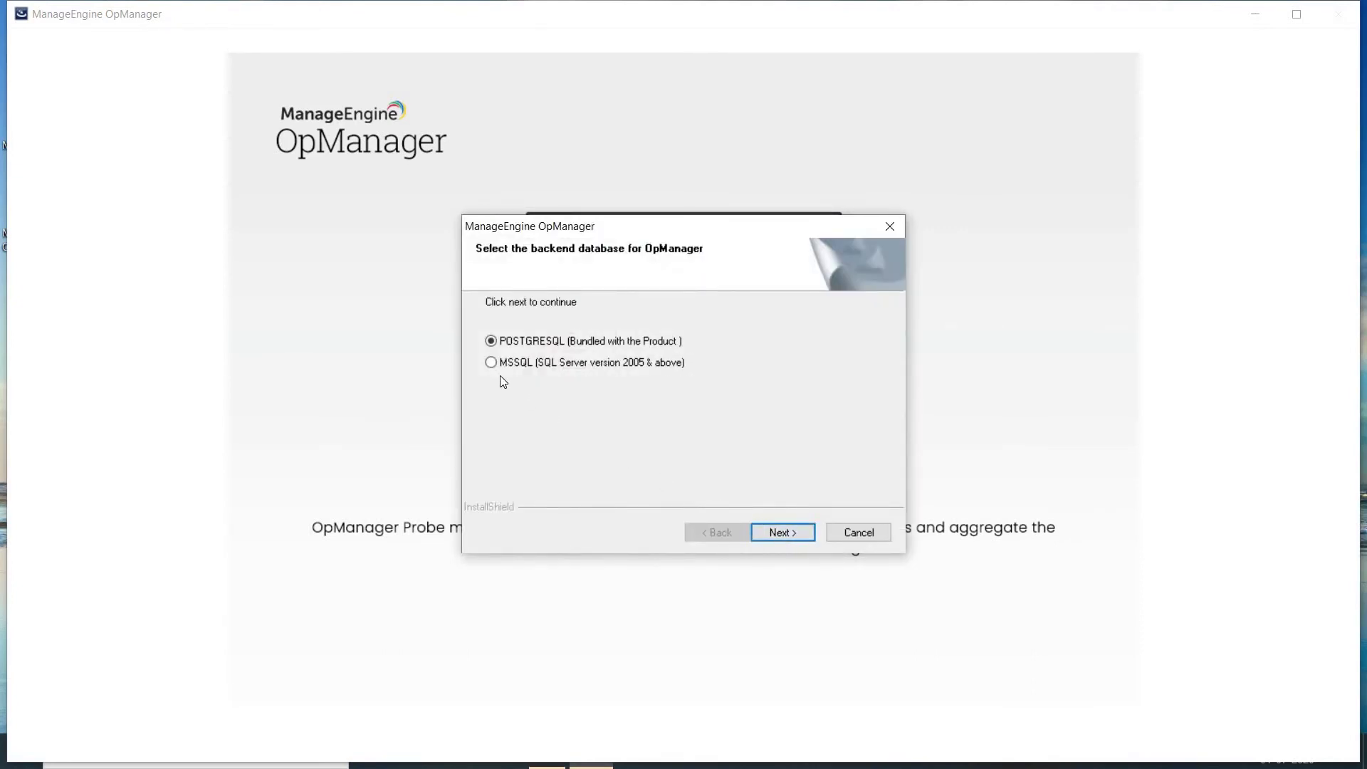
click(491, 362)
click(777, 534)
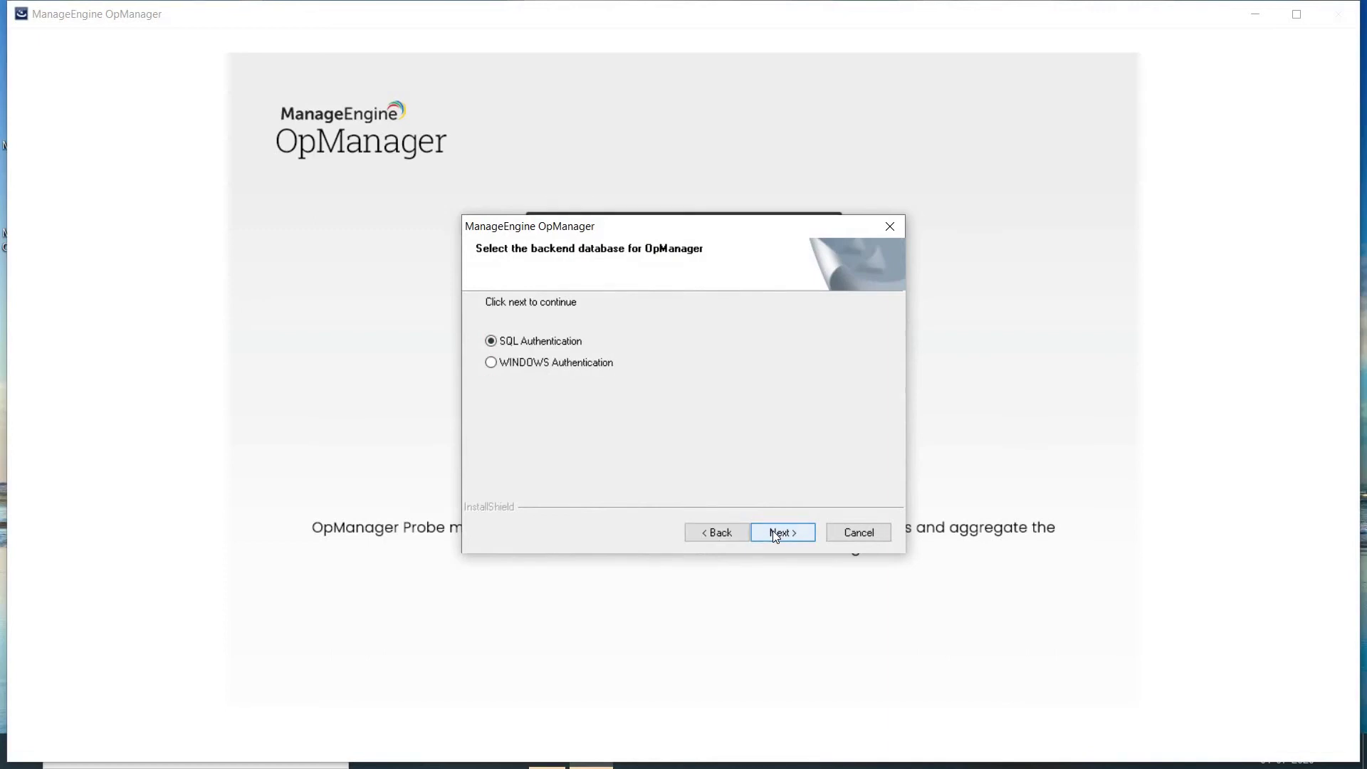
Step: Keep SQL authentication and enter host 1, user name Sql_db_admin and the database password
click(776, 534)
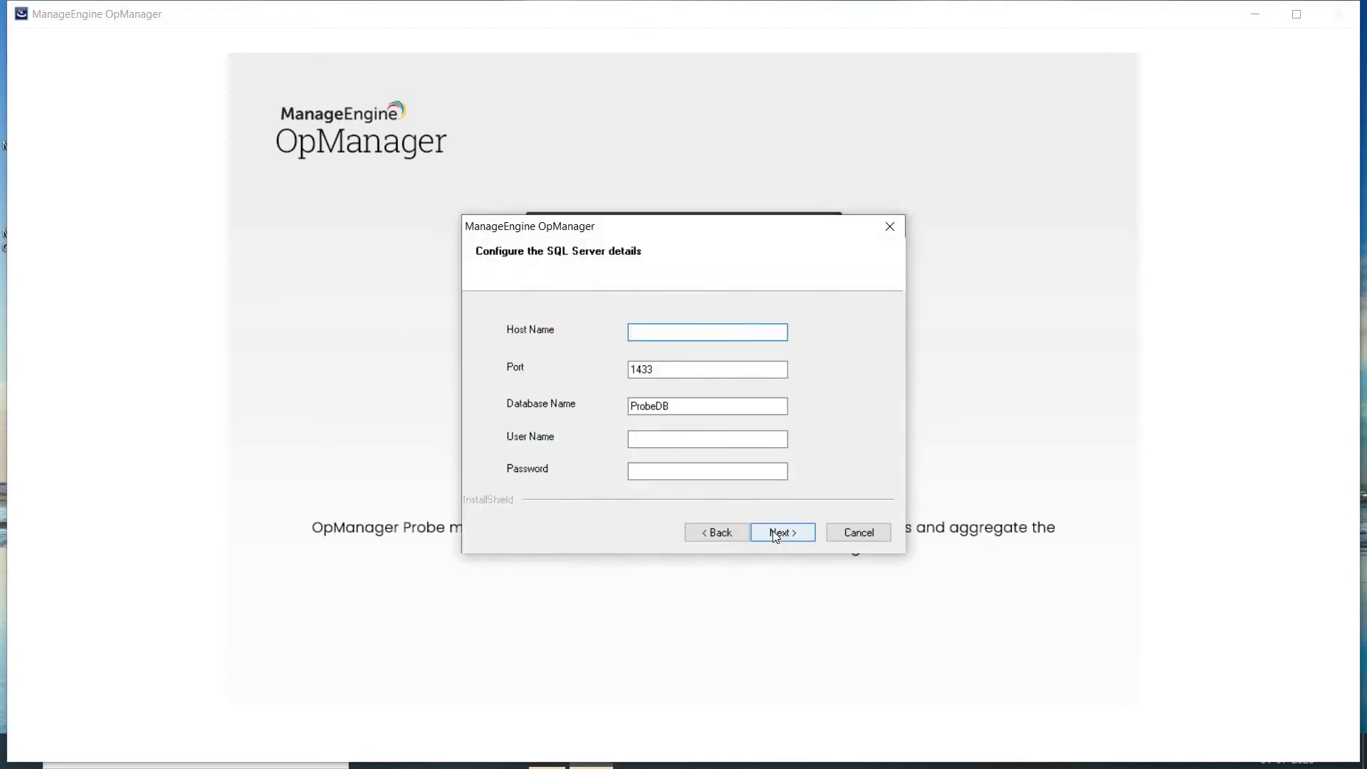
text(1)
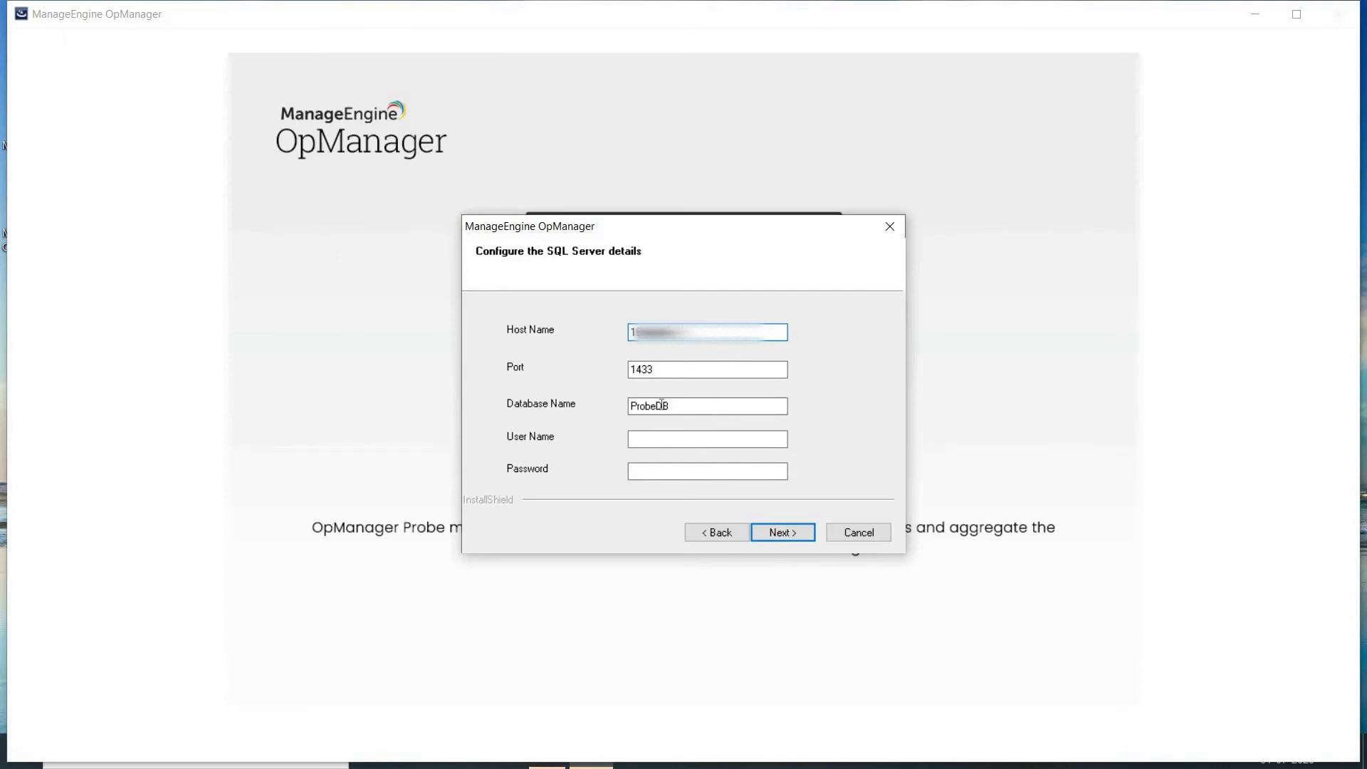
click(666, 440)
text(Sql_db_admin)
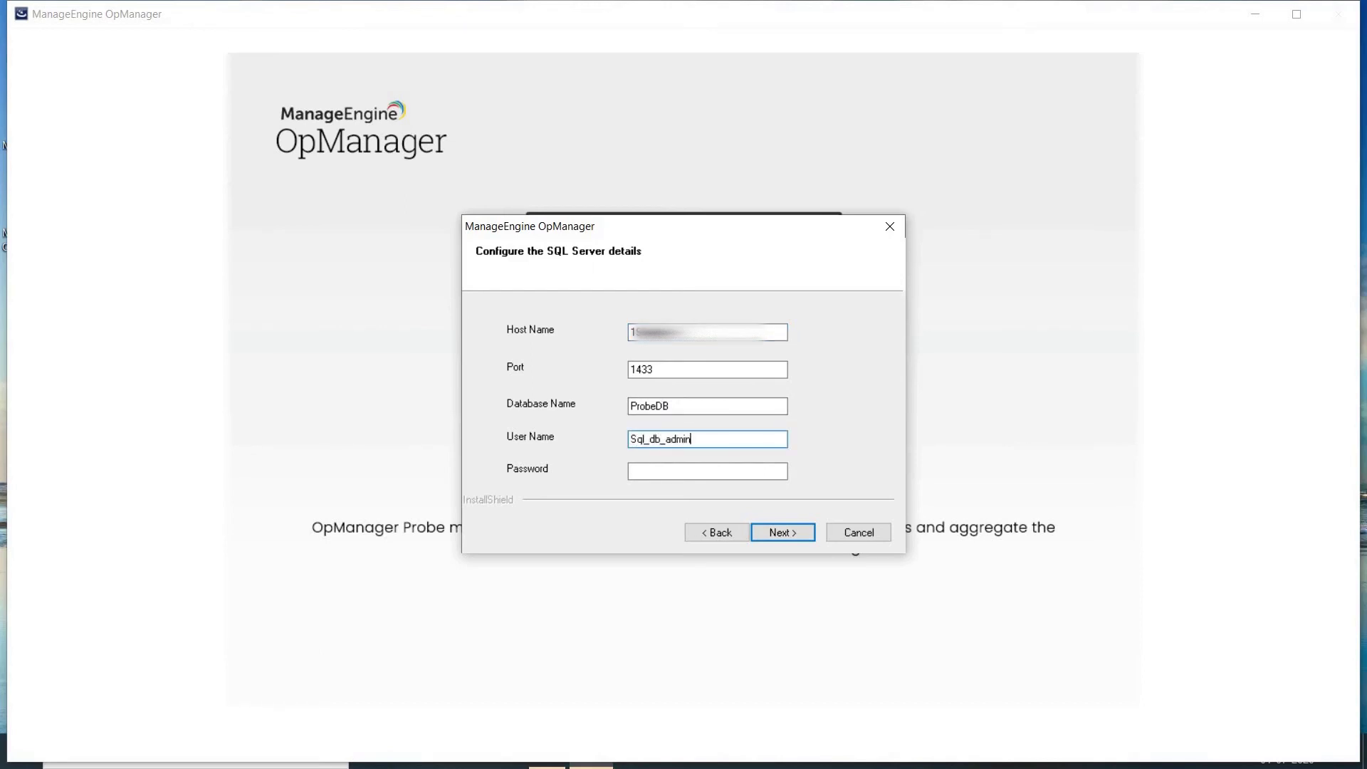
key(Tab)
text(*************)
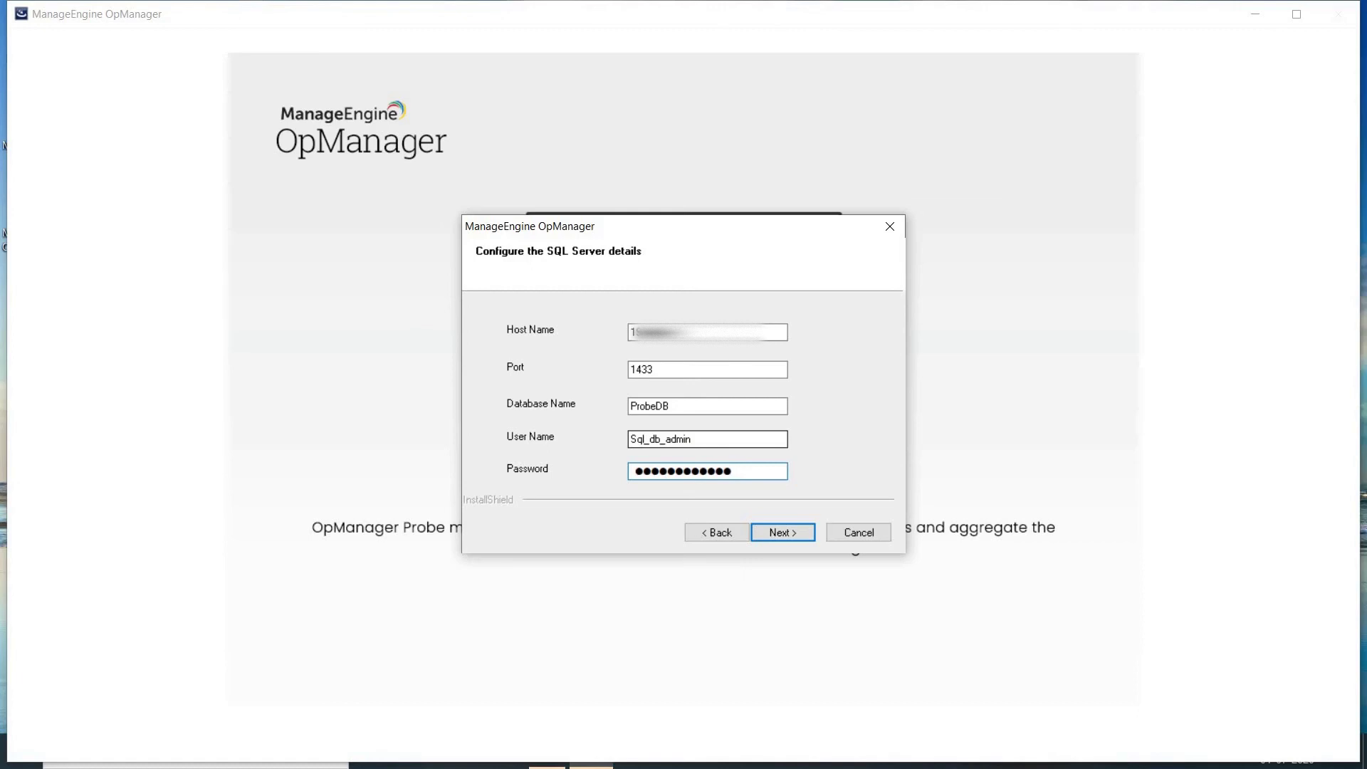
Step: Submit the SQL Server login and register bcp.exe as the bulk copy utility
click(780, 539)
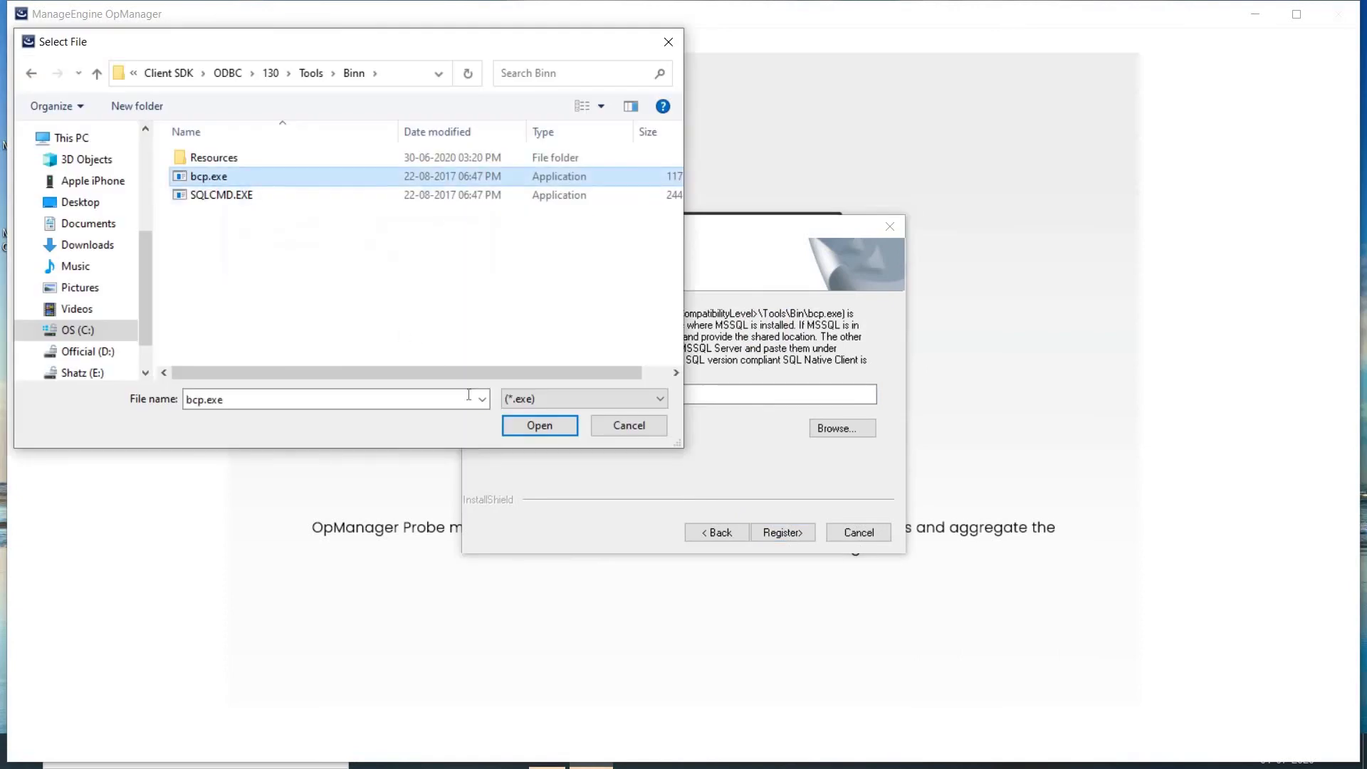
click(523, 426)
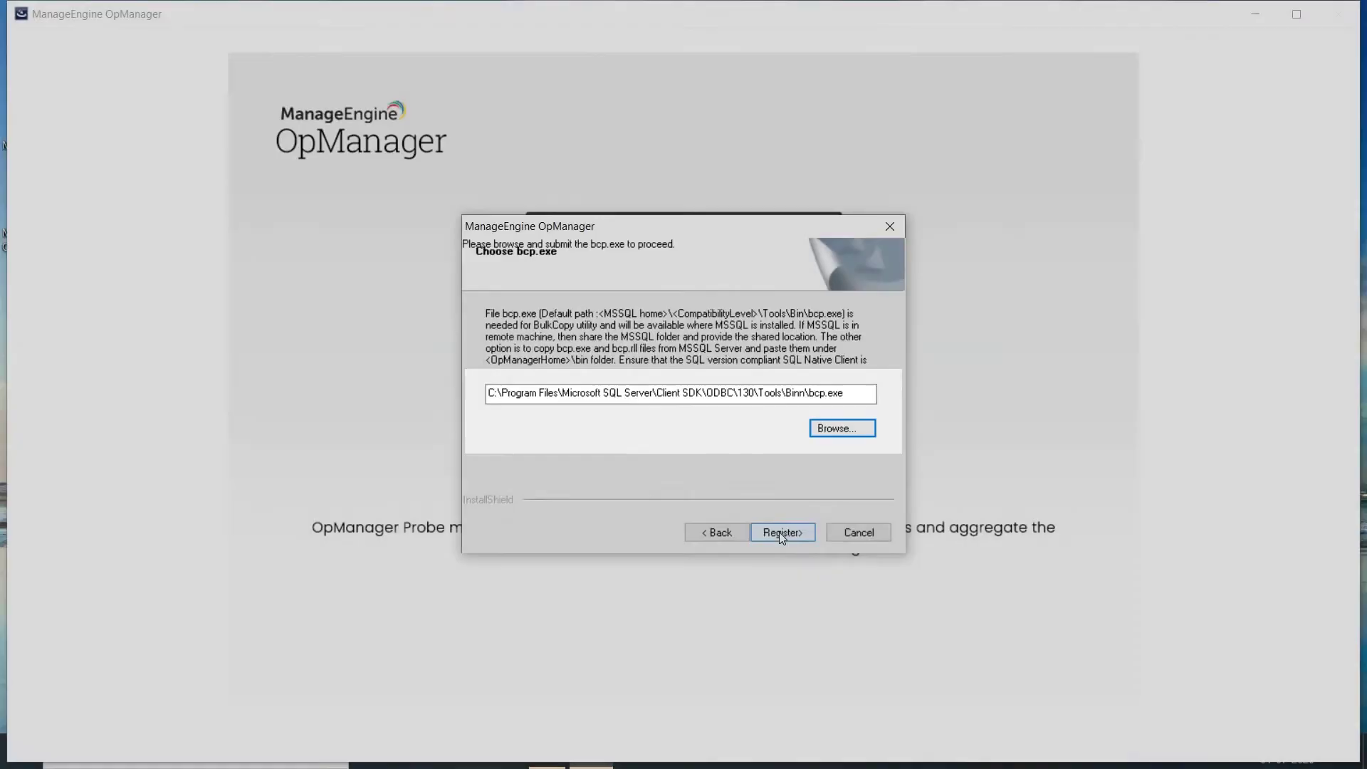
click(782, 534)
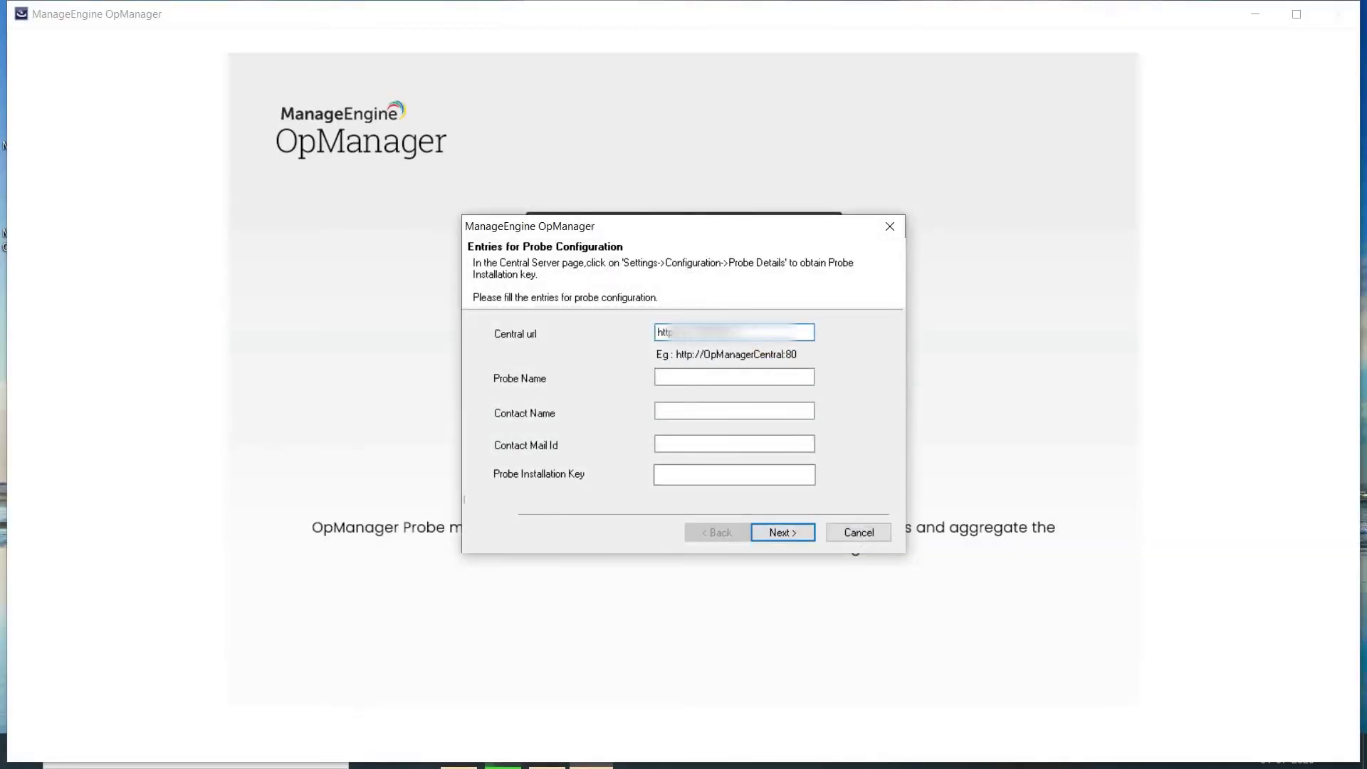
Step: Enter probe name Prd_Unit_USA, then the contact's name and e-mail address
click(734, 377)
text(Prd_uni)
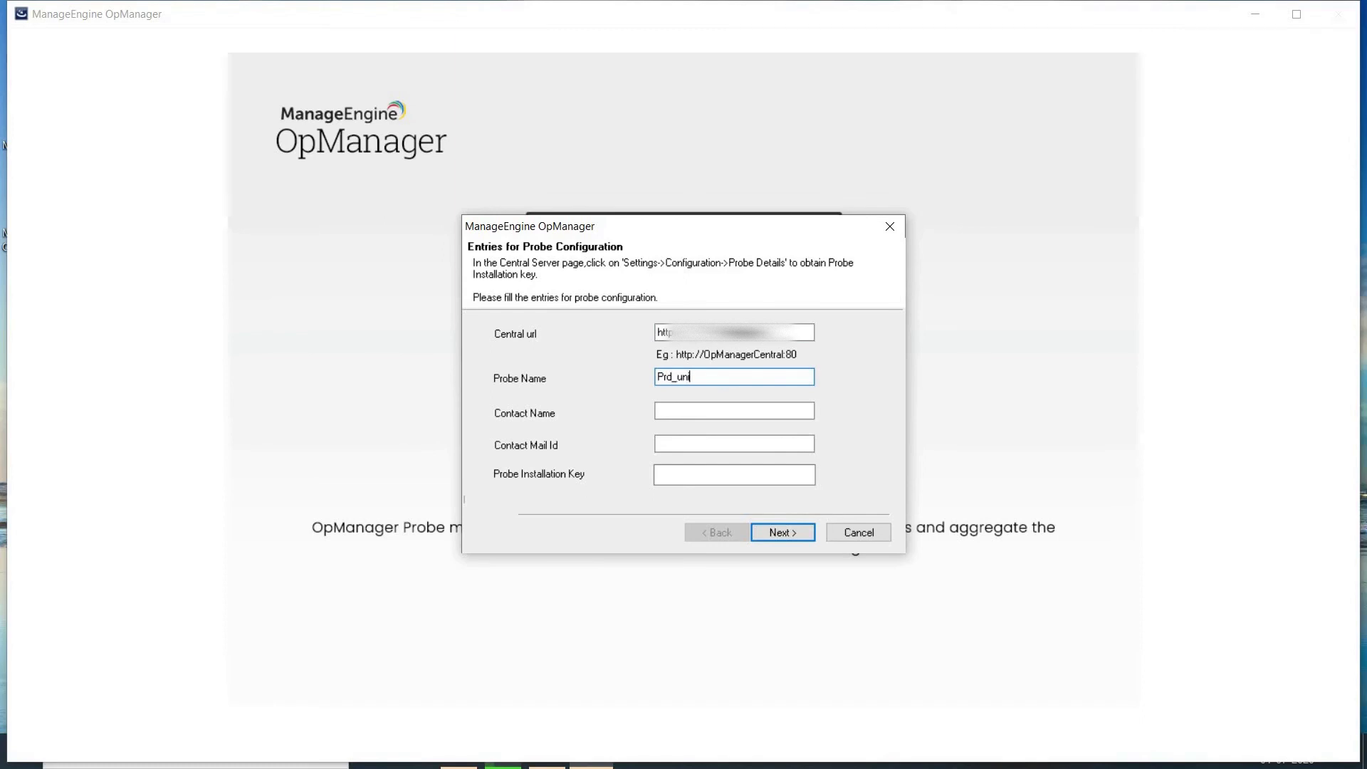
text(t_)
key(BackSpace)
key(BackSpace)
key(BackSpace)
key(BackSpace)
key(BackSpace)
text(Unit_USA)
key(Tab)
text(Shatz)
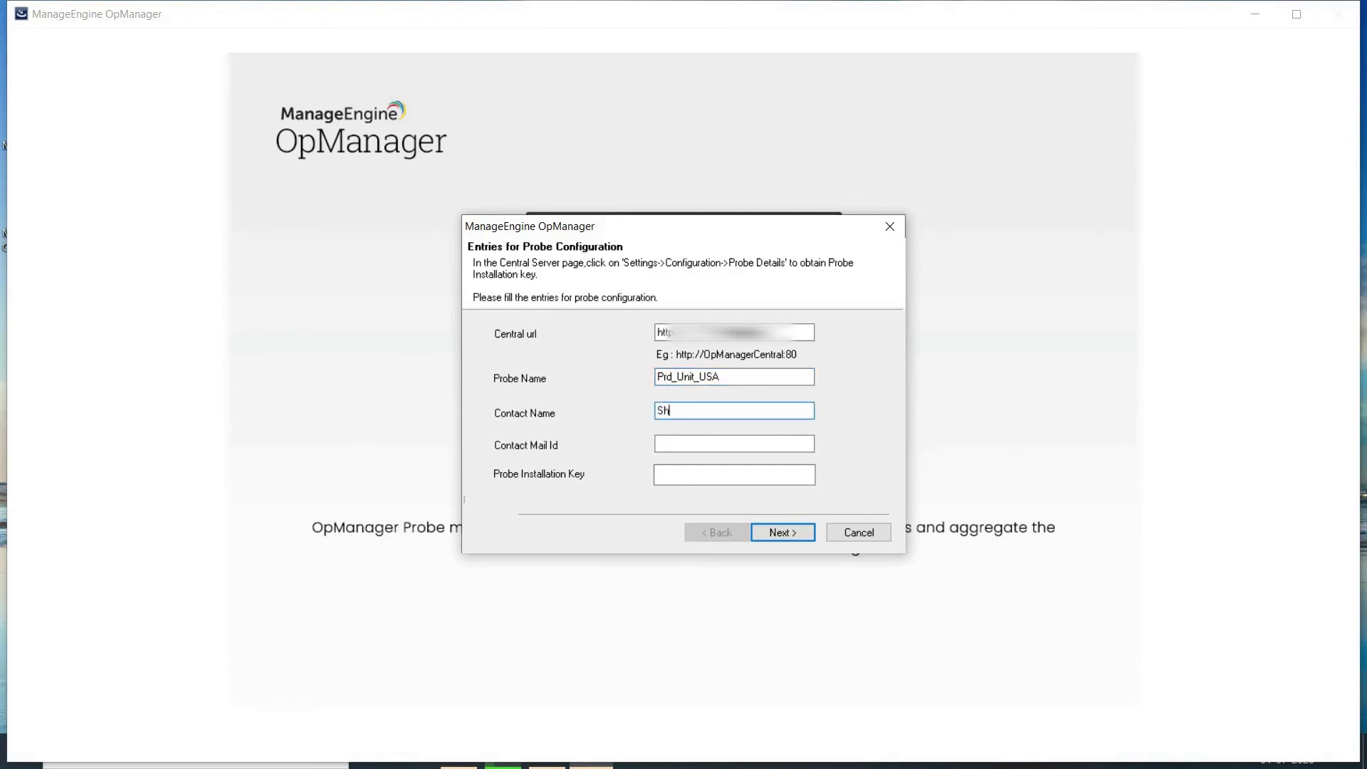
key(Tab)
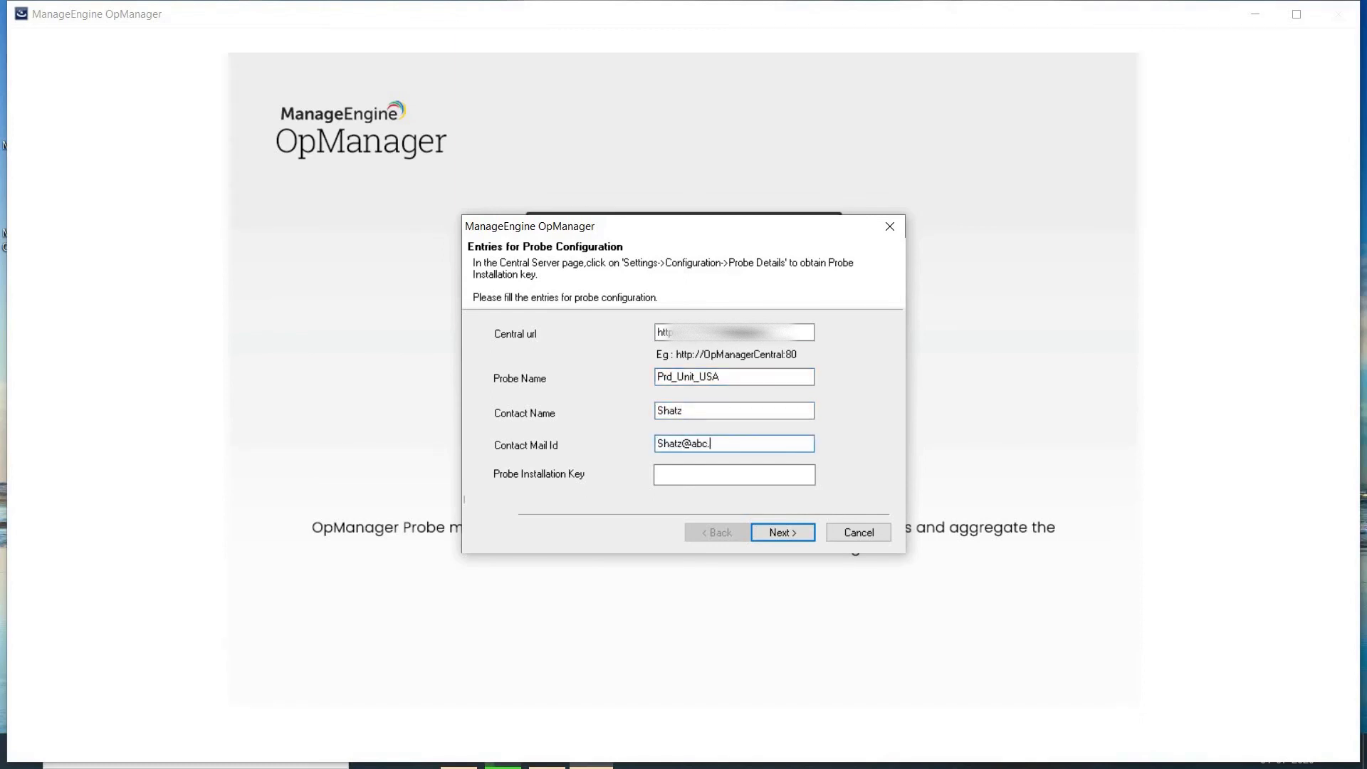
key(Tab)
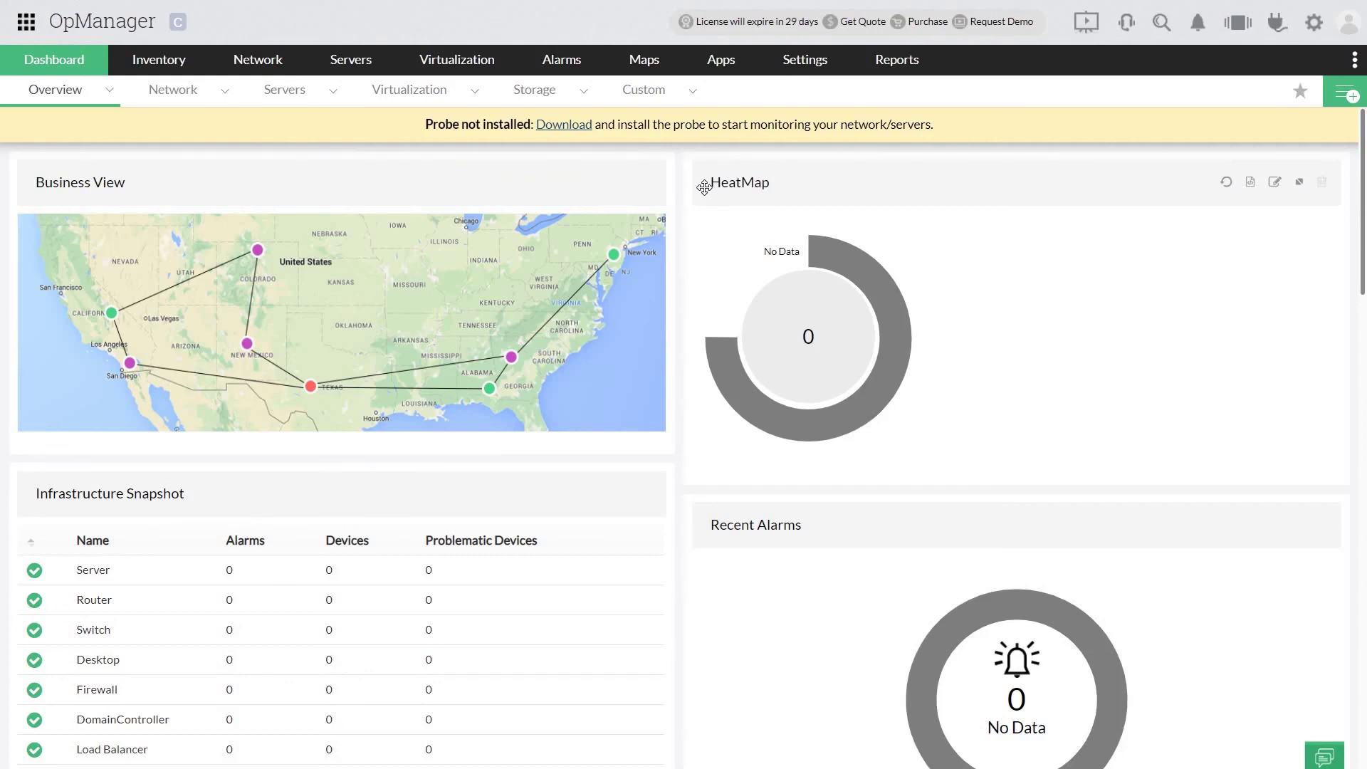
Step: Copy the probe installation key from the console's Settings > Probe Details page
click(804, 62)
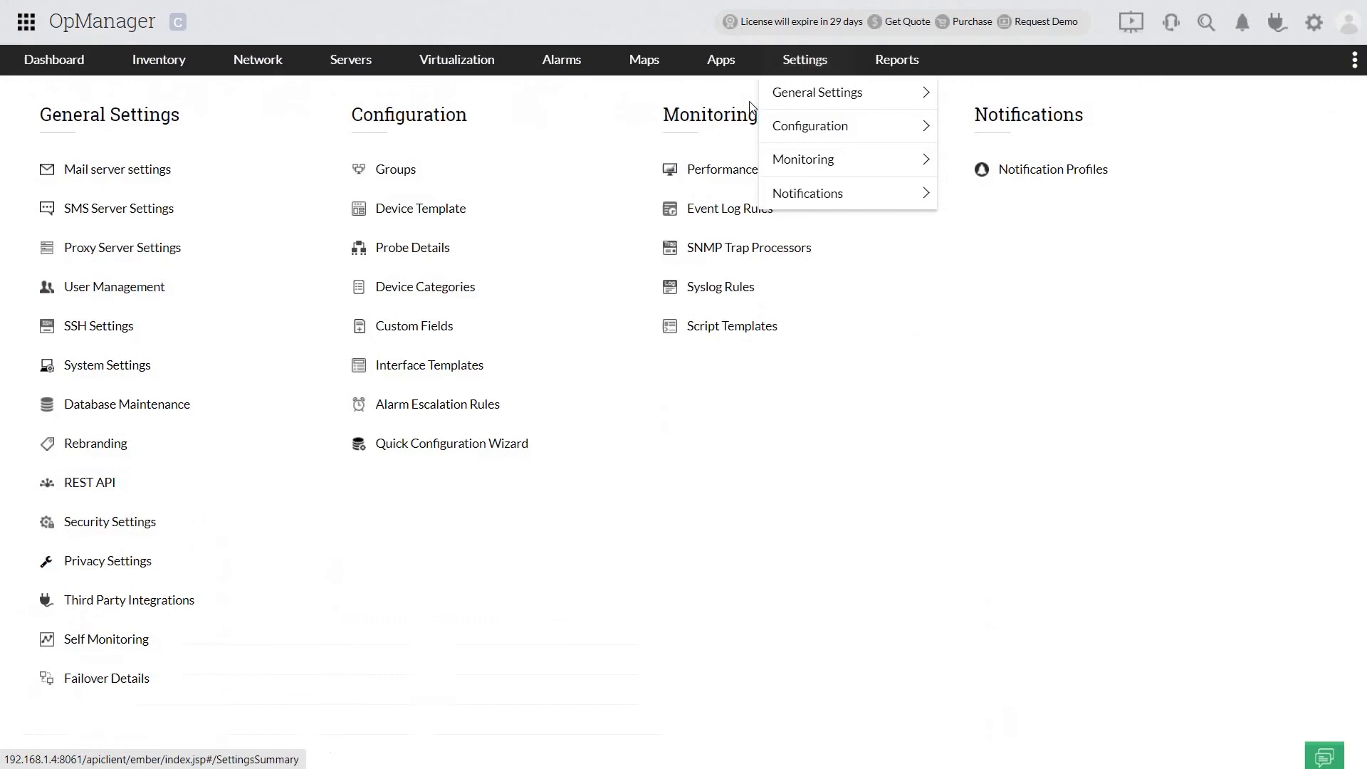
click(420, 256)
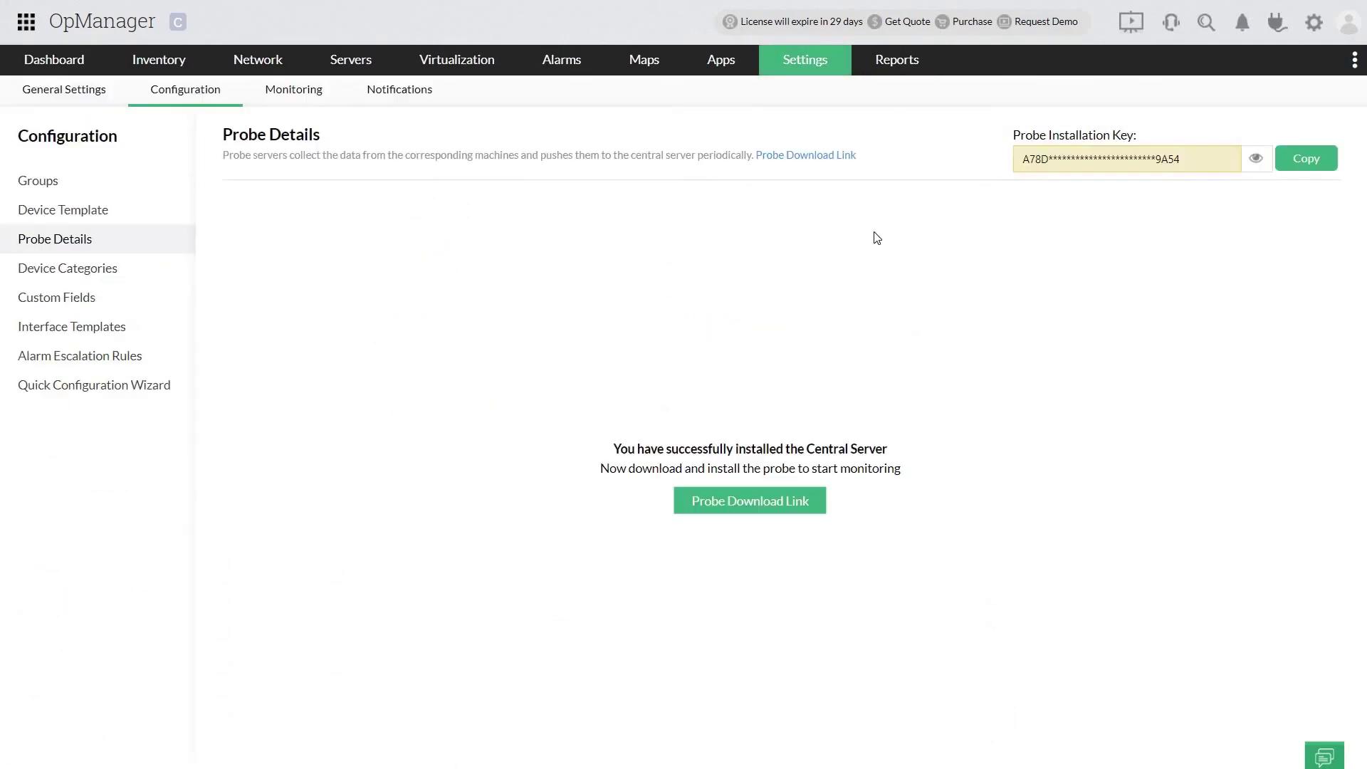
click(1306, 166)
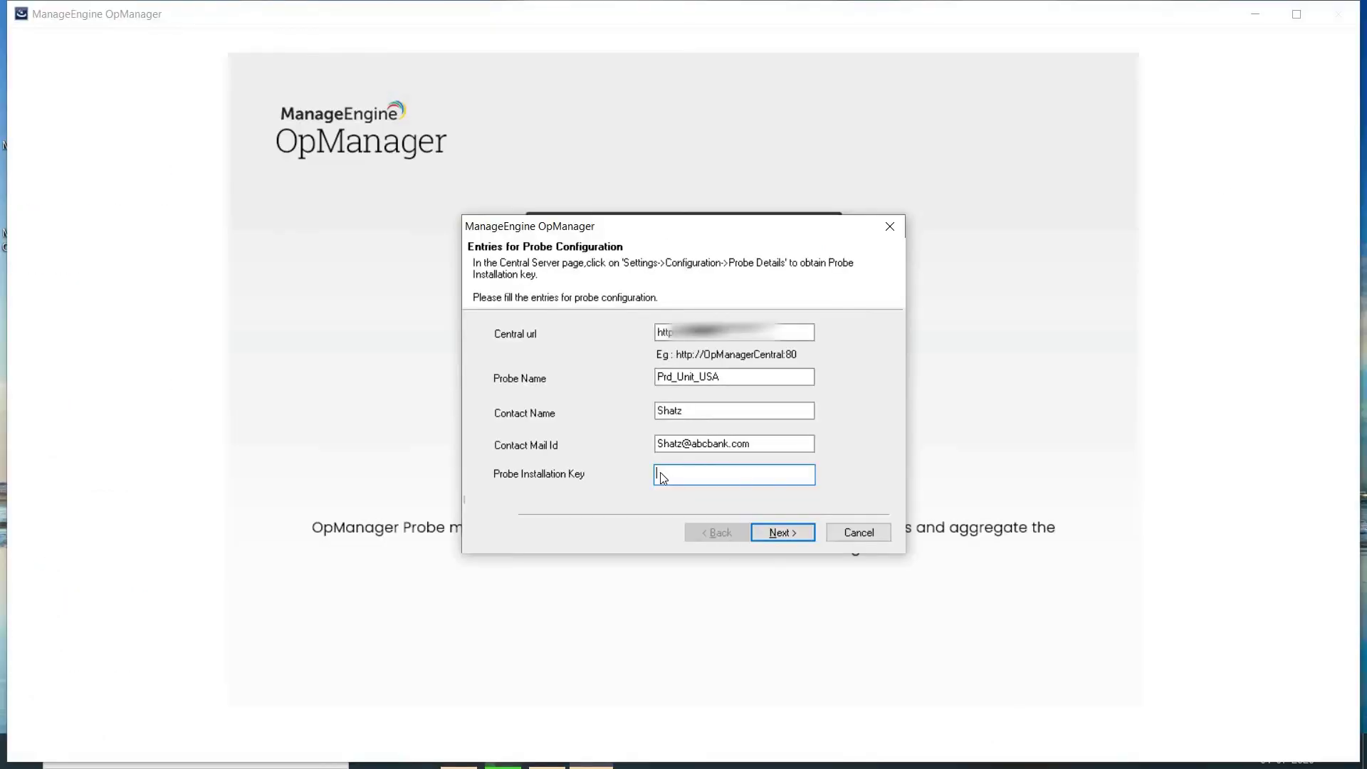
Step: Paste the key into the installer, register the probe, and acknowledge the success message
right_click(661, 474)
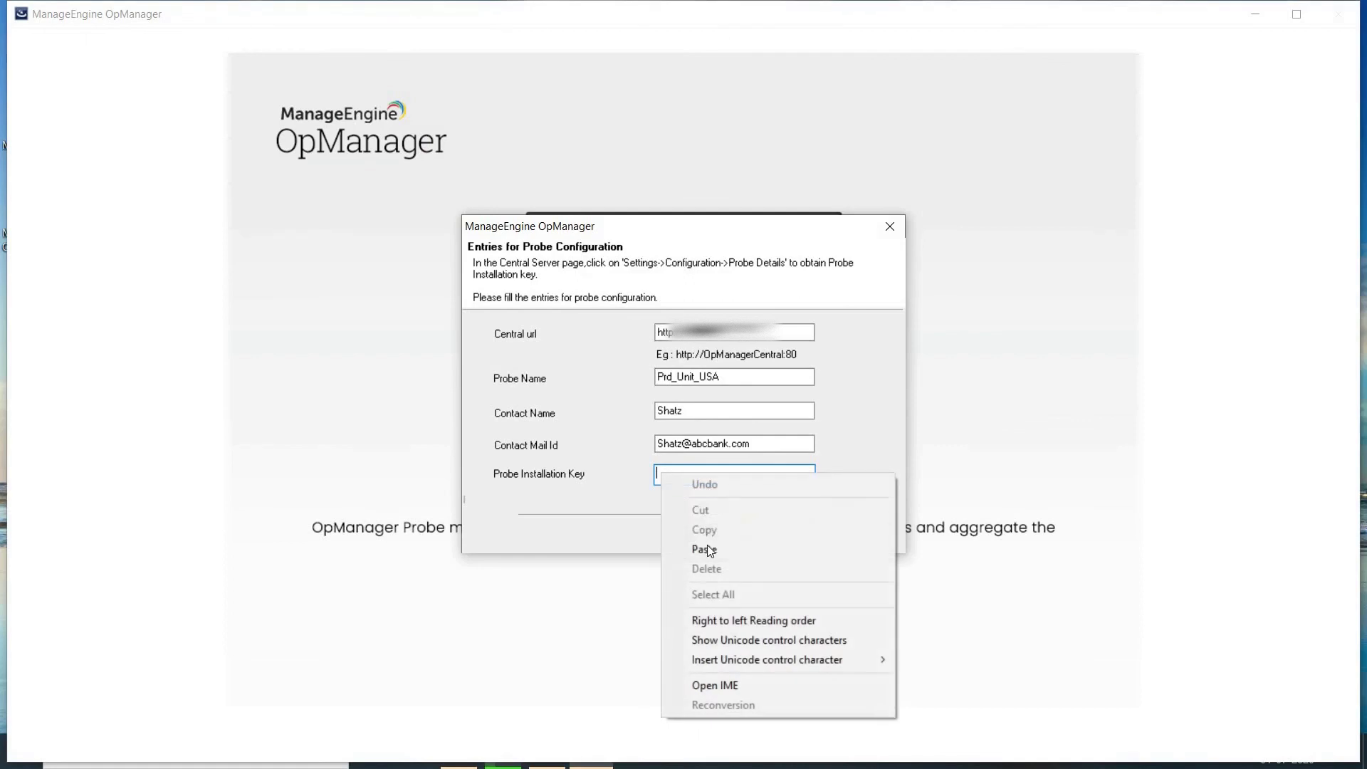
click(704, 549)
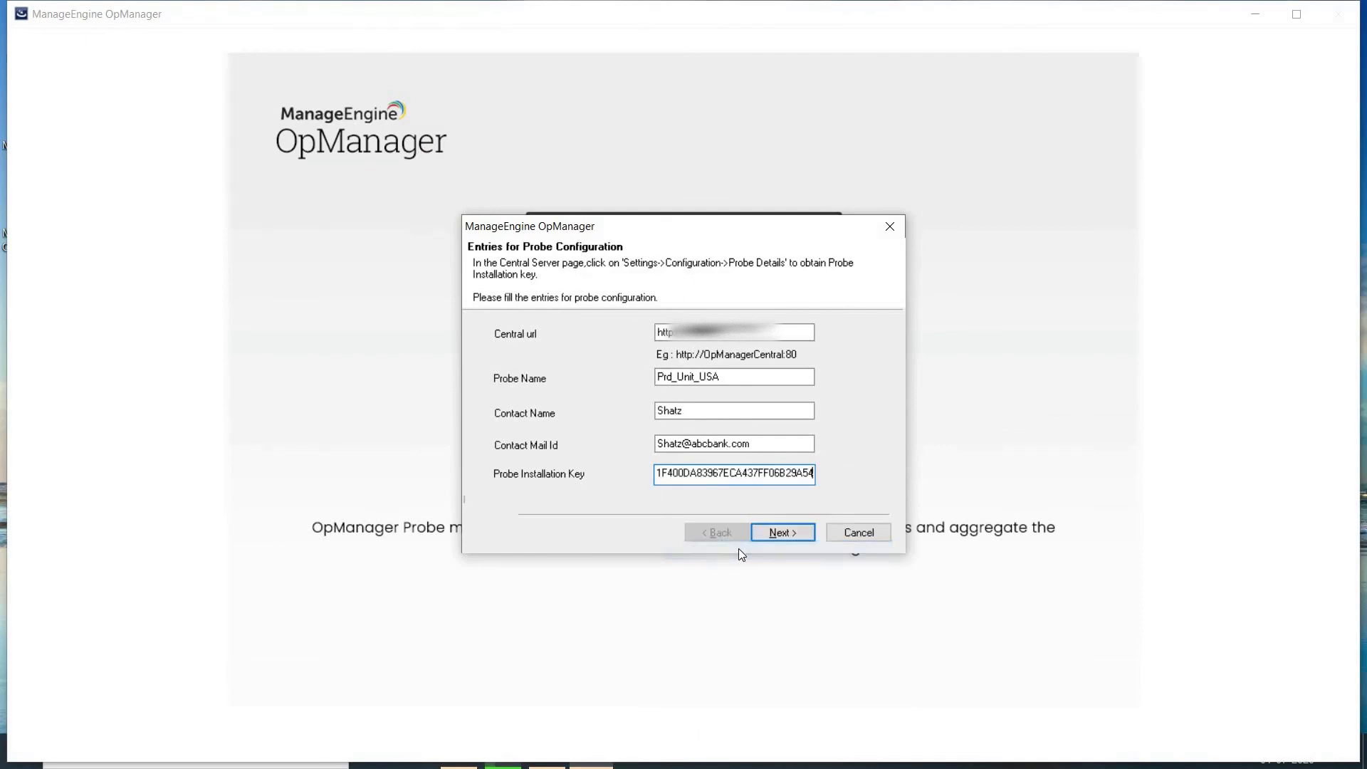
click(778, 535)
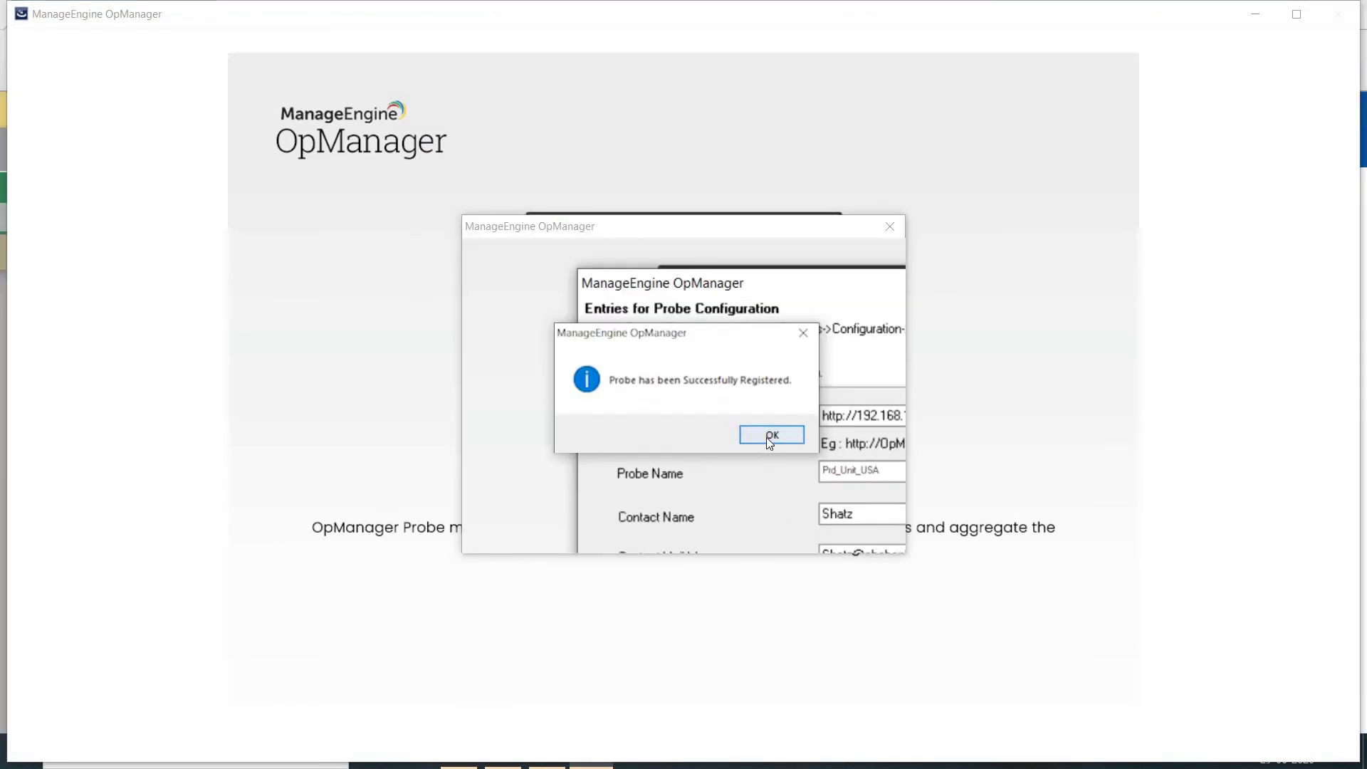
click(770, 435)
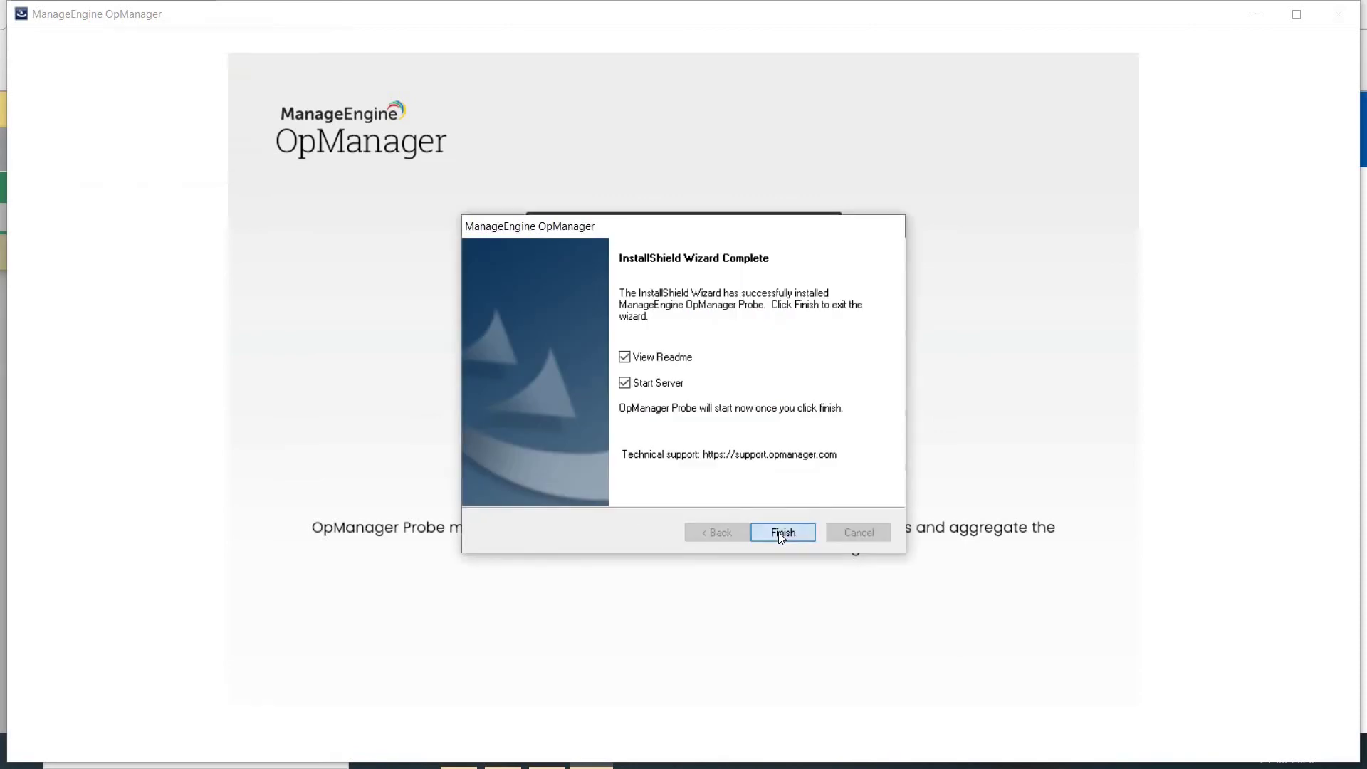
Step: Finish the installer, then view Settings > Probe Details showing Prd_Unit_USA running
click(782, 532)
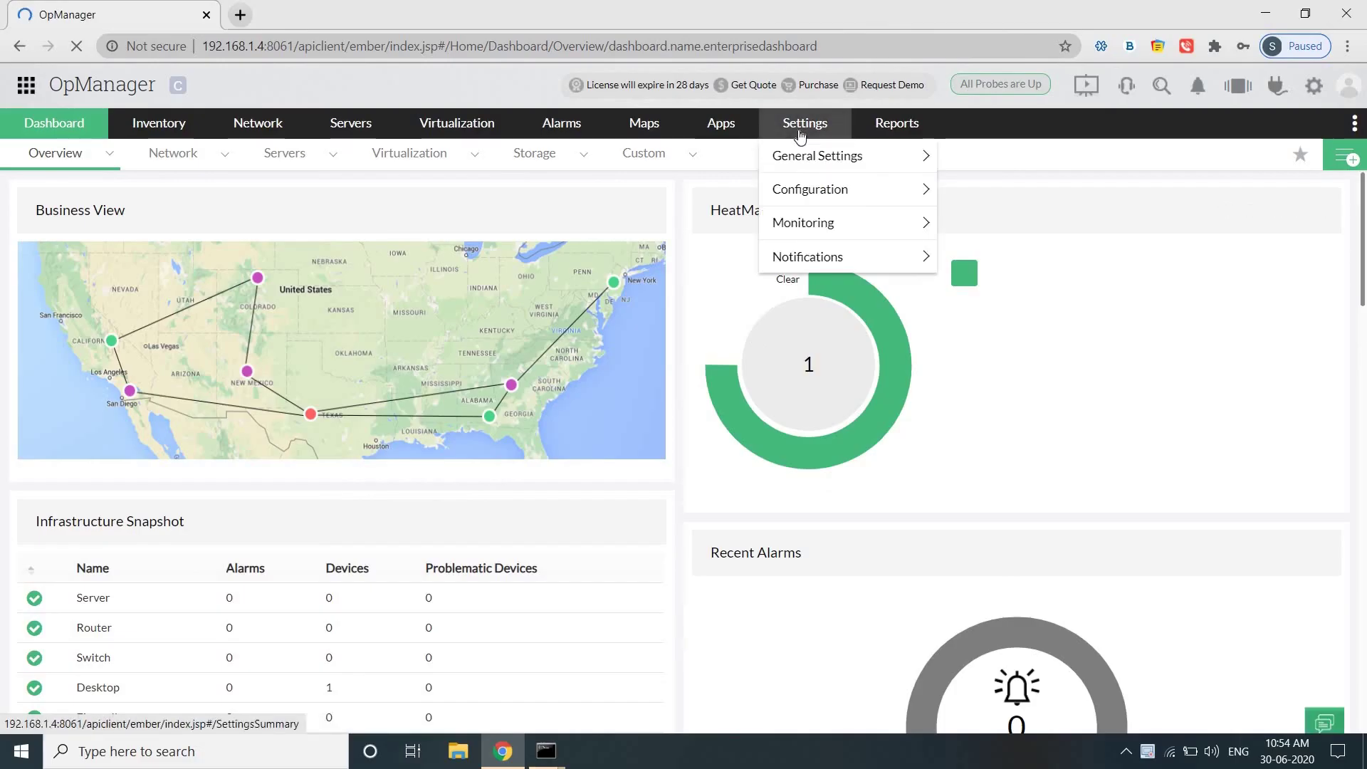
click(801, 132)
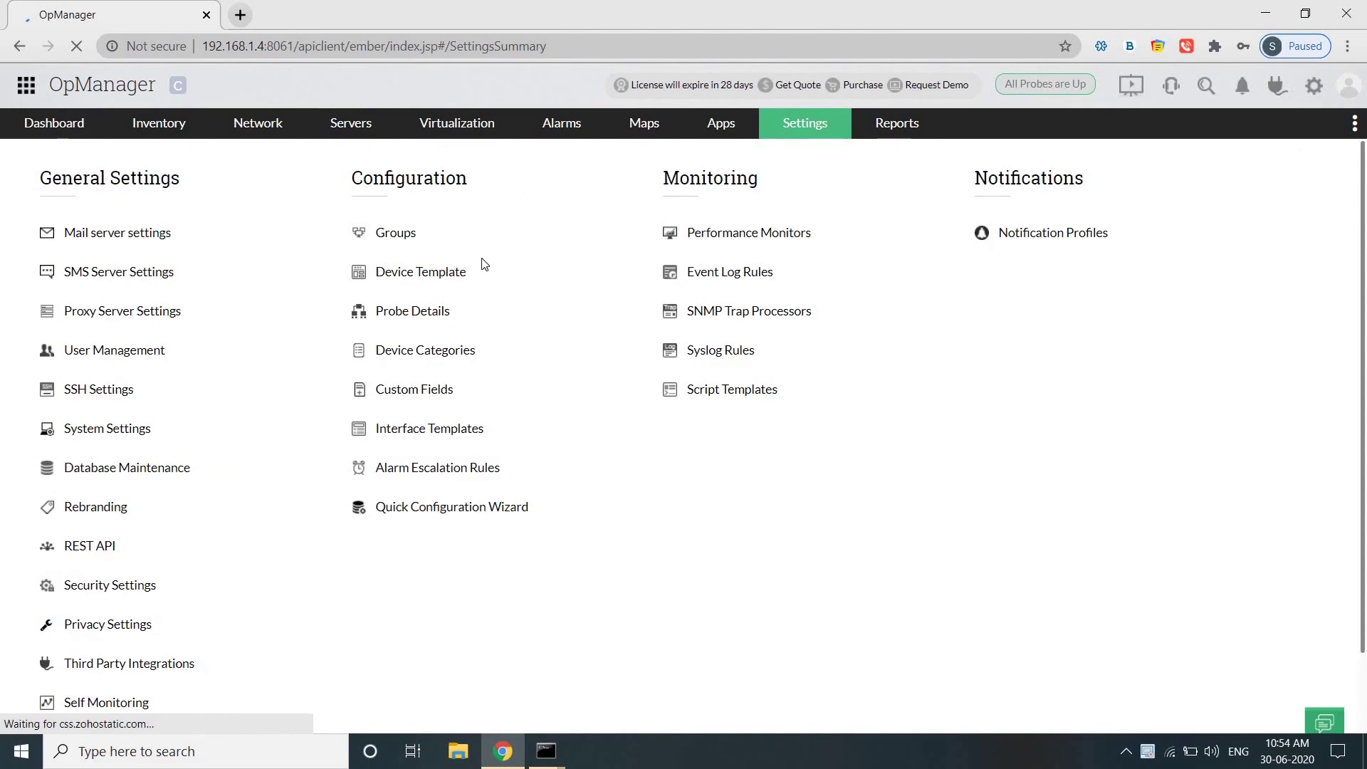
click(424, 314)
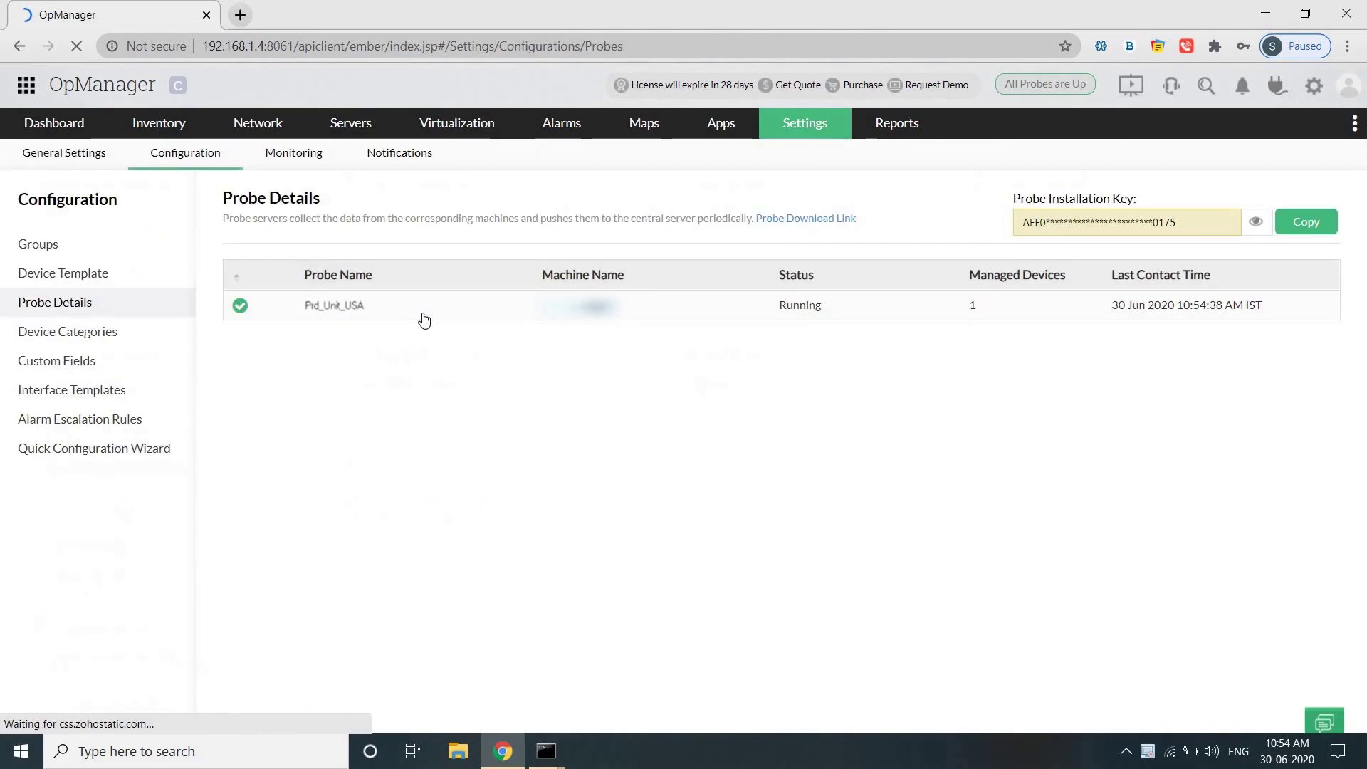